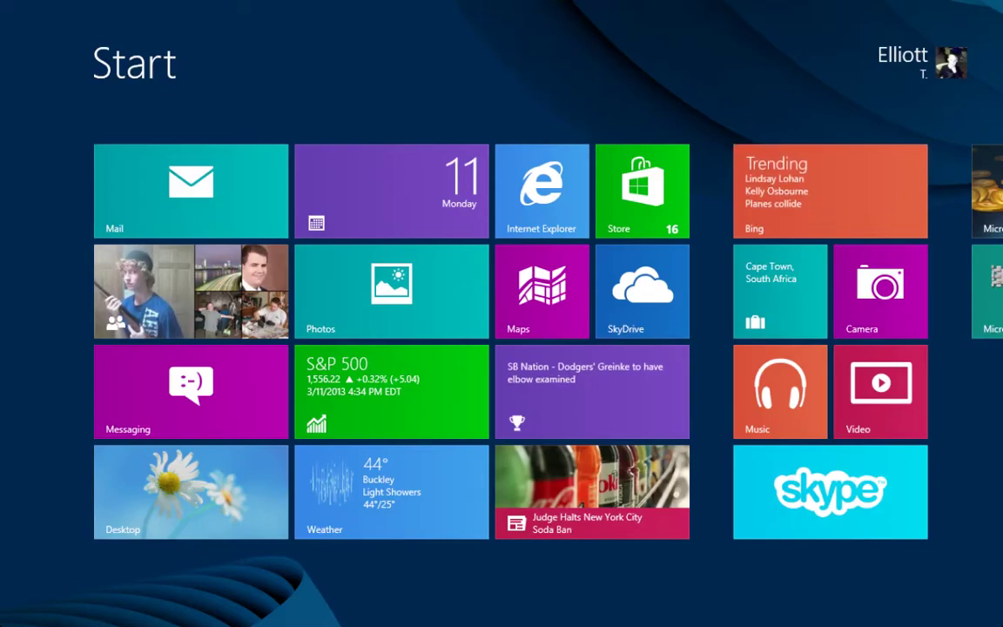
# Open the list of all installed apps from the Start screen.
pyautogui.scroll(-3, 604, 587)
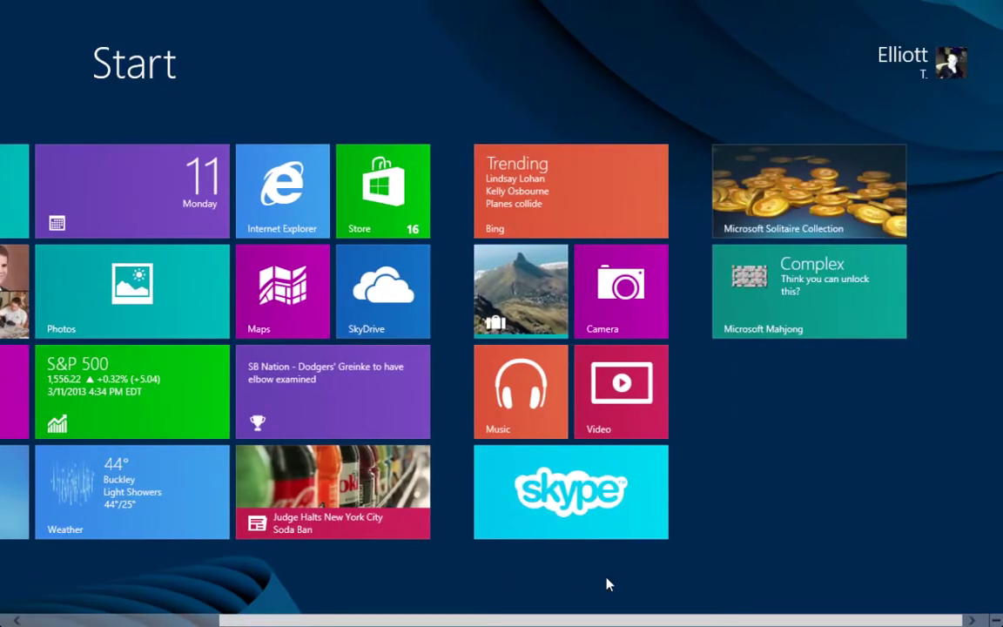
pyautogui.scroll(3, 607, 584)
pyautogui.scroll(-3, 607, 584)
pyautogui.scroll(3, 607, 584)
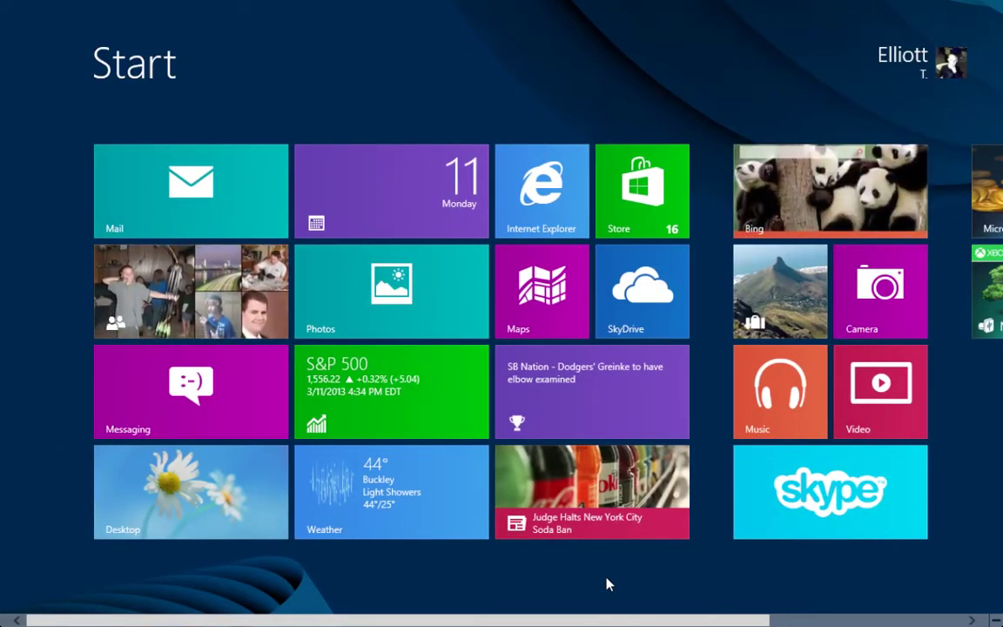
pyautogui.rightClick(607, 584)
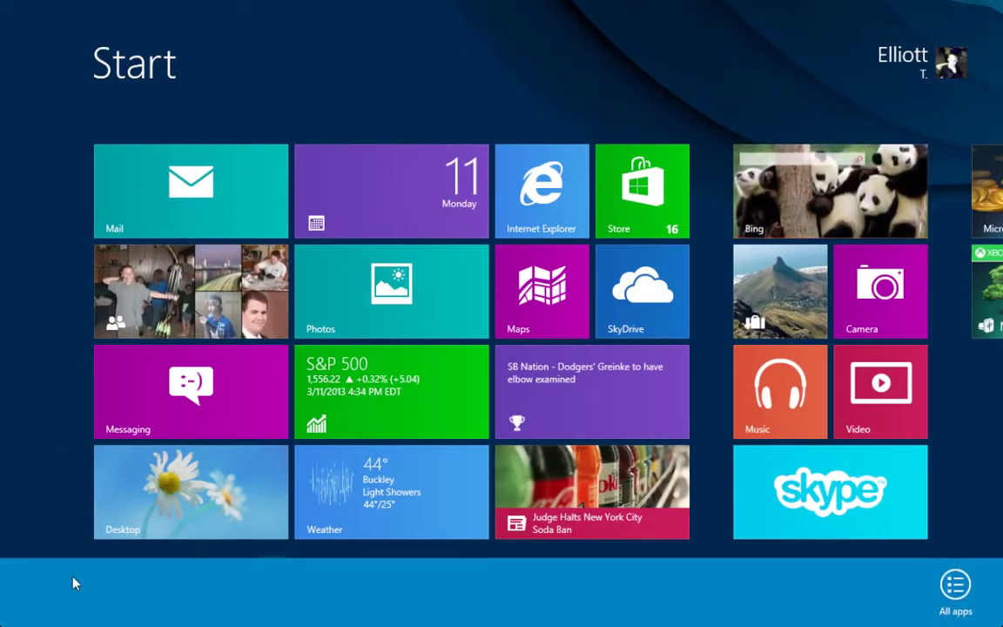
pyautogui.click(949, 586)
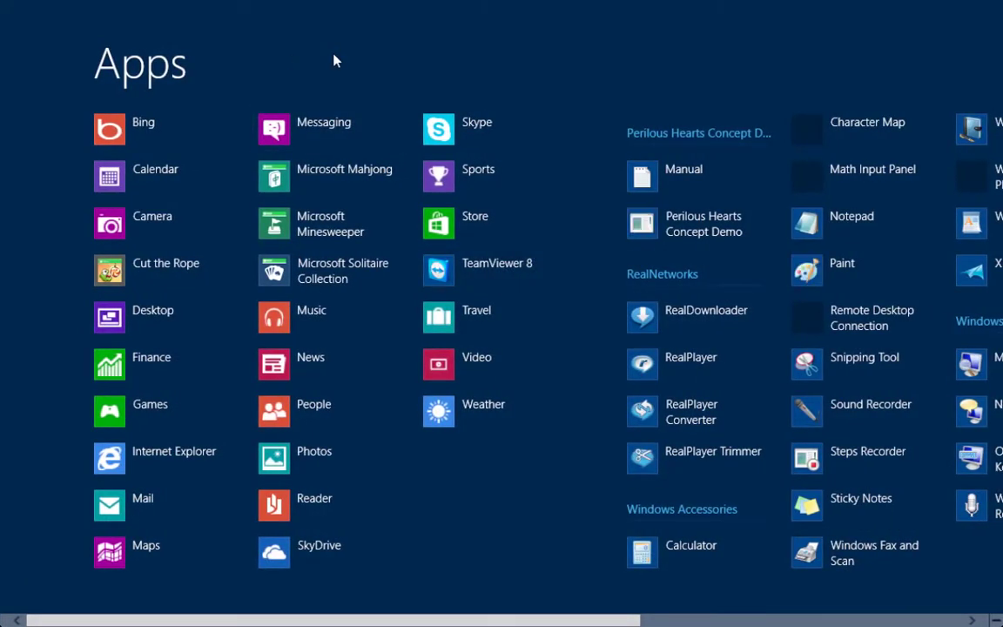
# Look through the whole list of installed apps, from Bing to the Windows System group, and return to the Start screen.
pyautogui.scroll(-5, 490, 261)
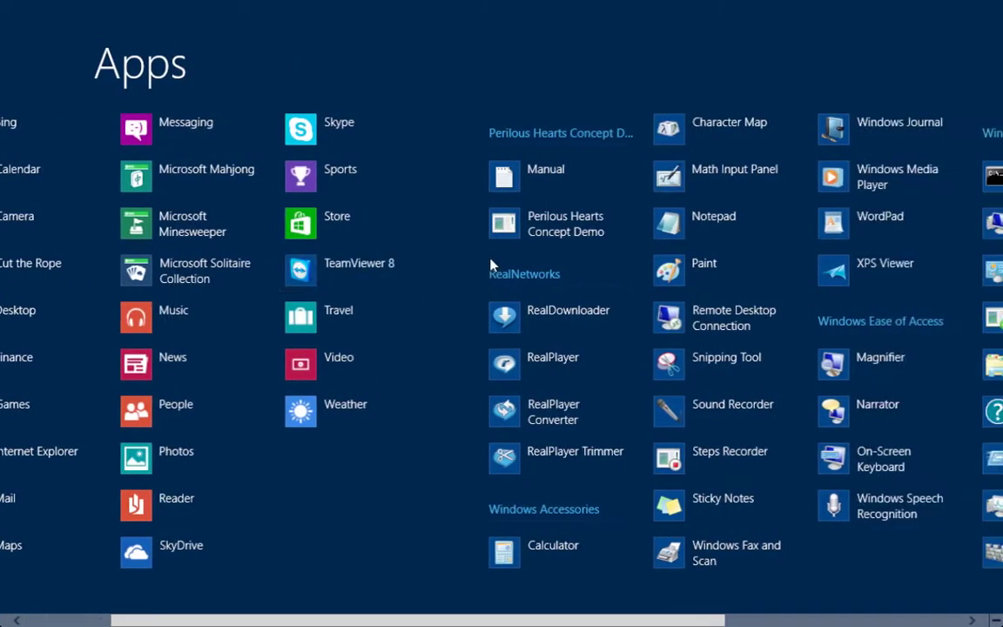
pyautogui.scroll(3, 490, 264)
pyautogui.scroll(2, 490, 264)
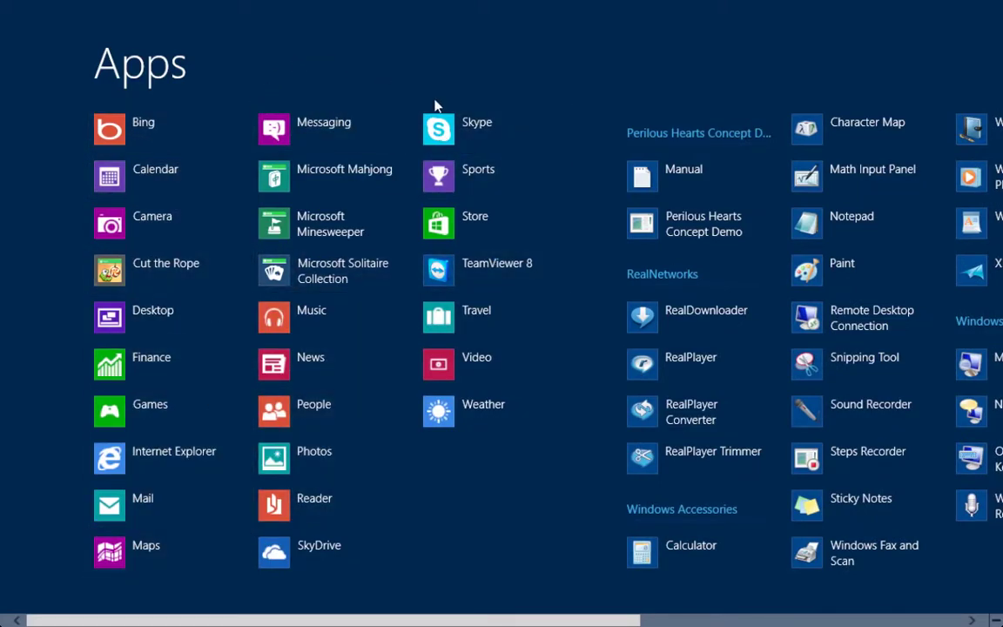
pyautogui.scroll(-3, 427, 433)
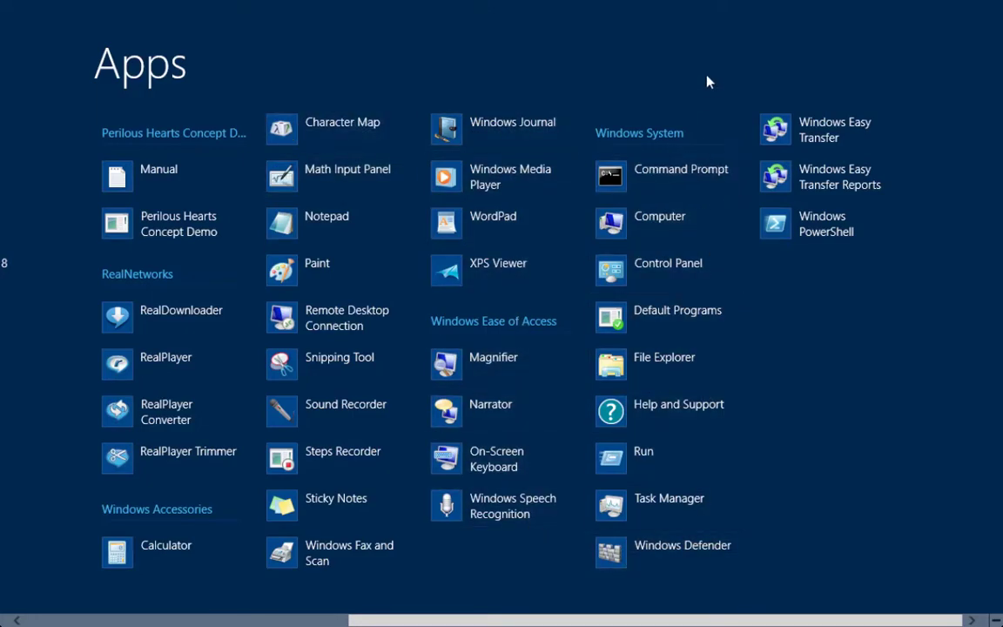
pyautogui.scroll(5, 714, 80)
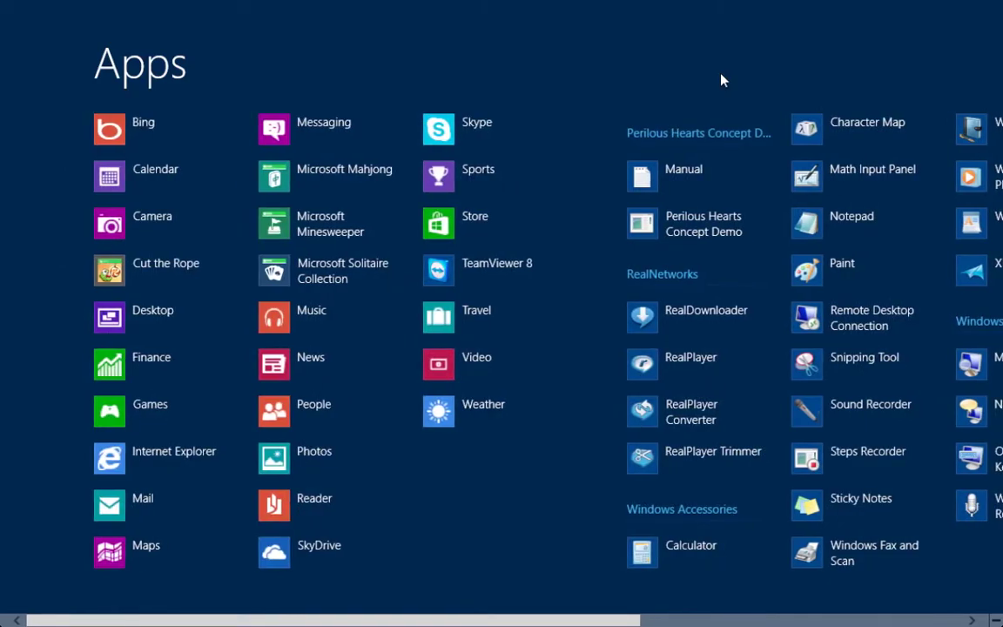
pyautogui.scroll(-5, 720, 80)
pyautogui.scroll(5, 721, 80)
pyautogui.press('Escape')
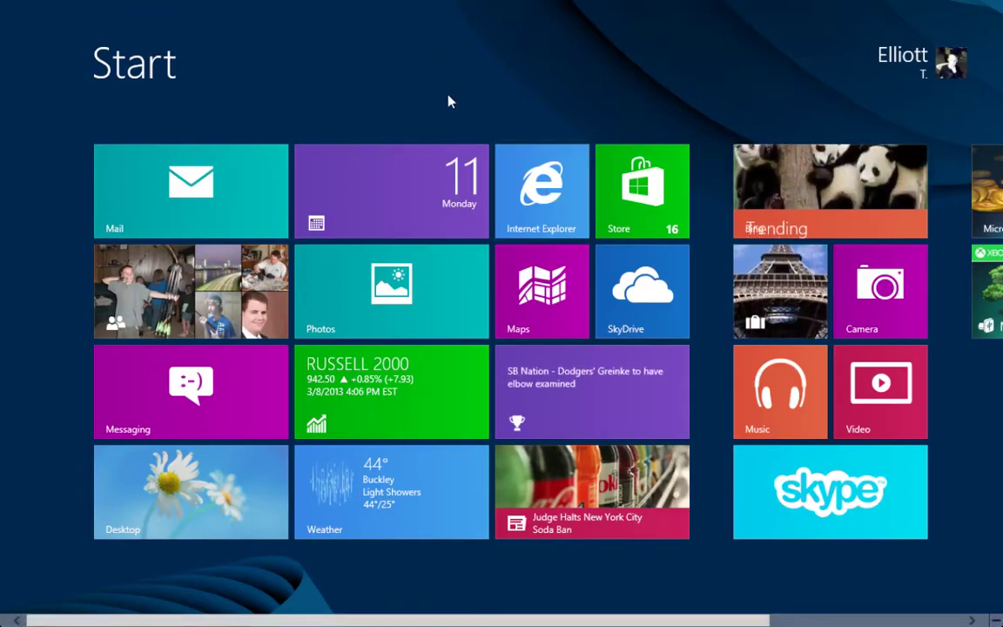
# Open Internet Explorer and load the YouTube channel page by entering its youtube.com address.
pyautogui.click(479, 174)
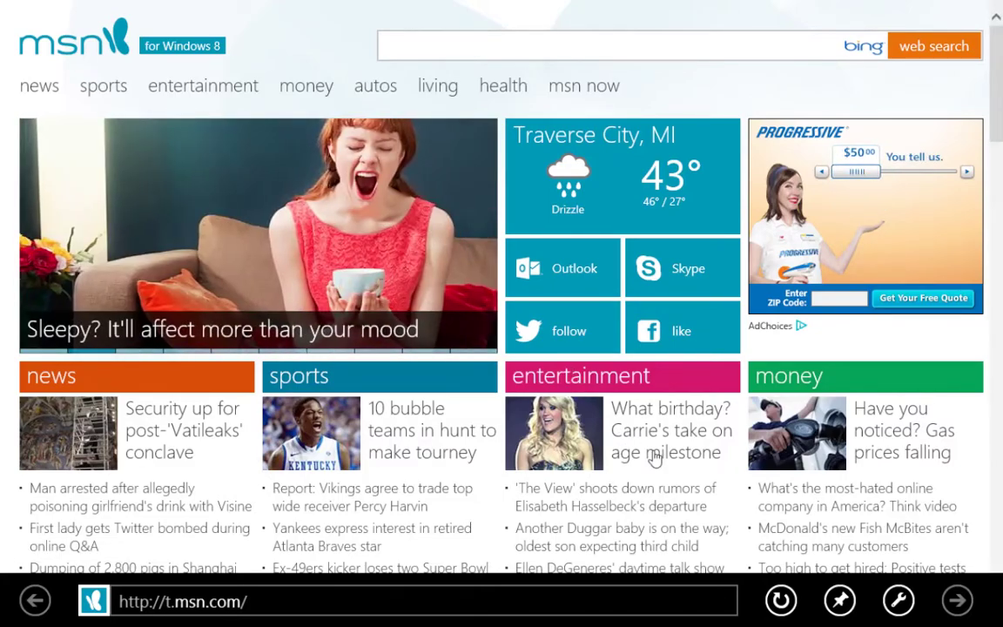
pyautogui.click(517, 603)
pyautogui.write('y')
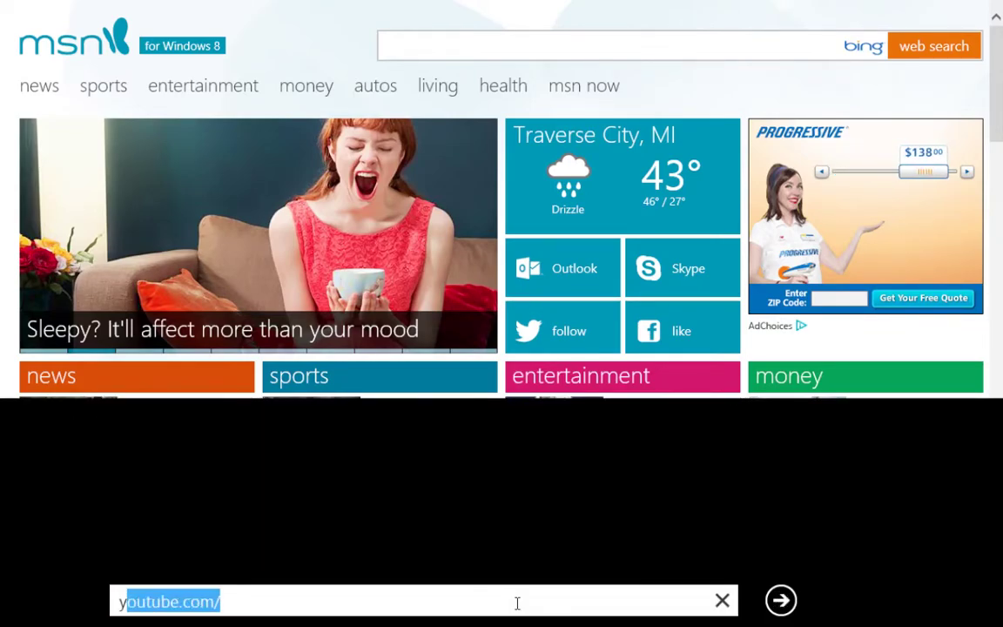
pyautogui.write('outube.com/')
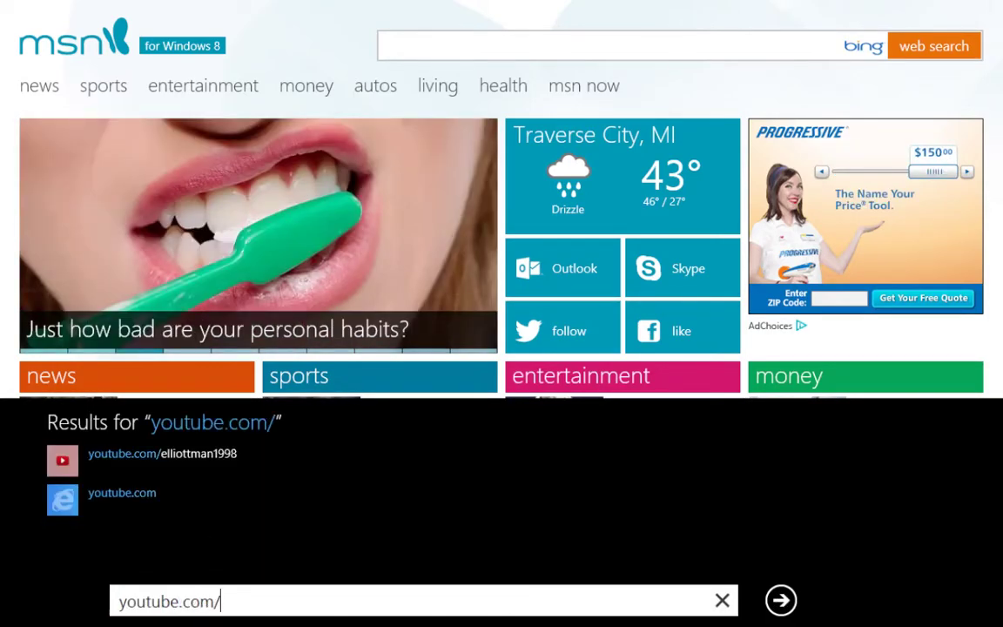
pyautogui.write('elliottman1998')
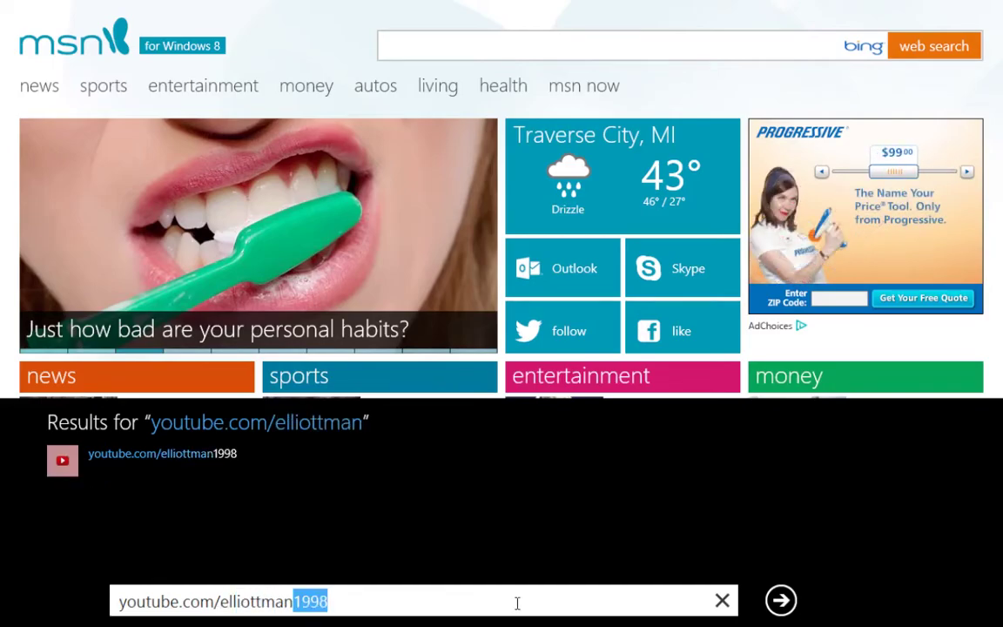
pyautogui.press('Return')
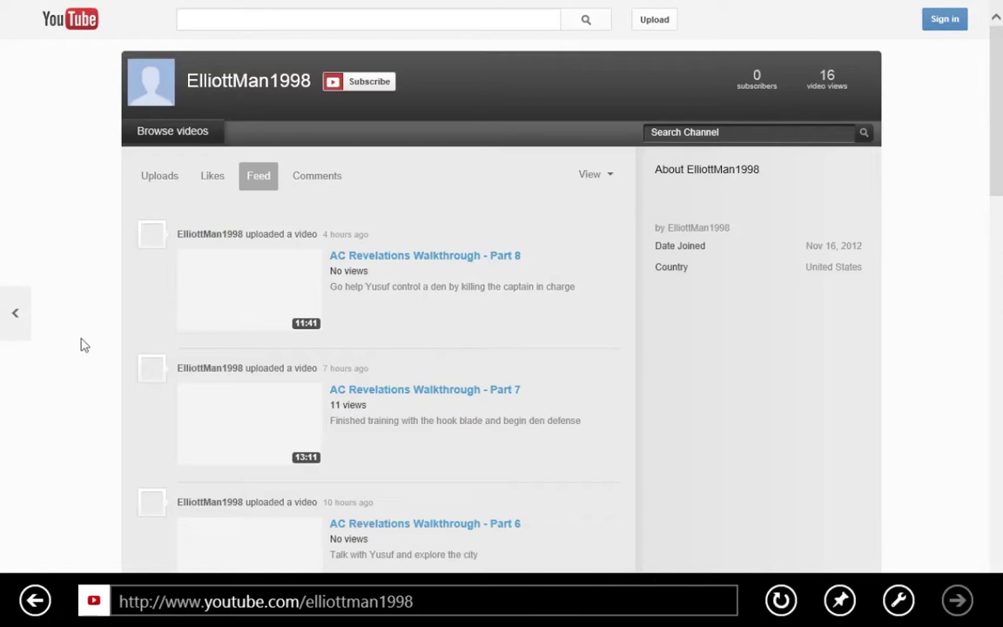
# Load google.com in a new browser tab, and close Internet Explorer to get back to the Start screen.
pyautogui.rightClick(72, 333)
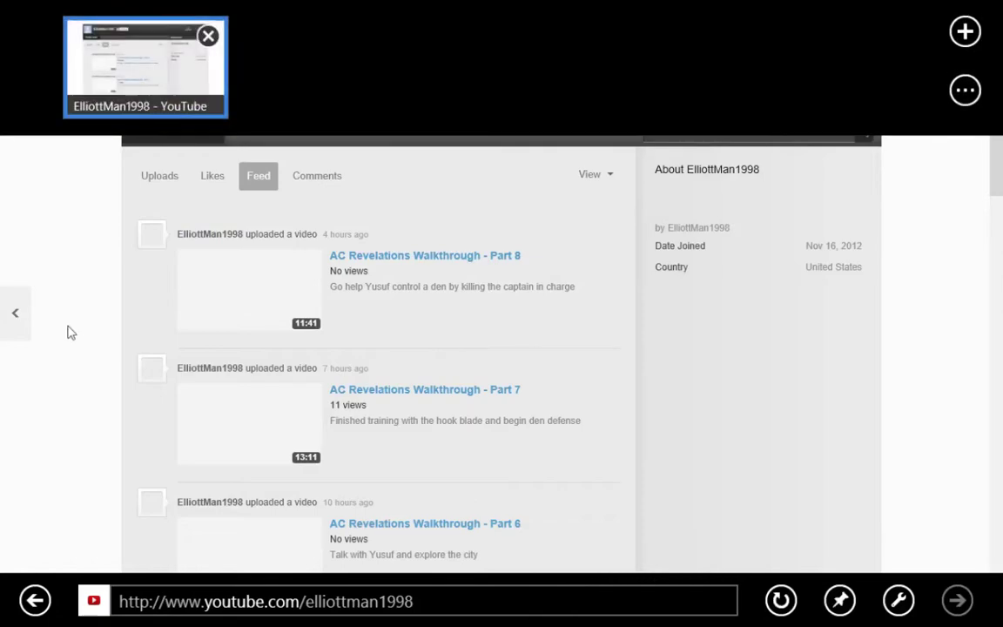
pyautogui.click(965, 32)
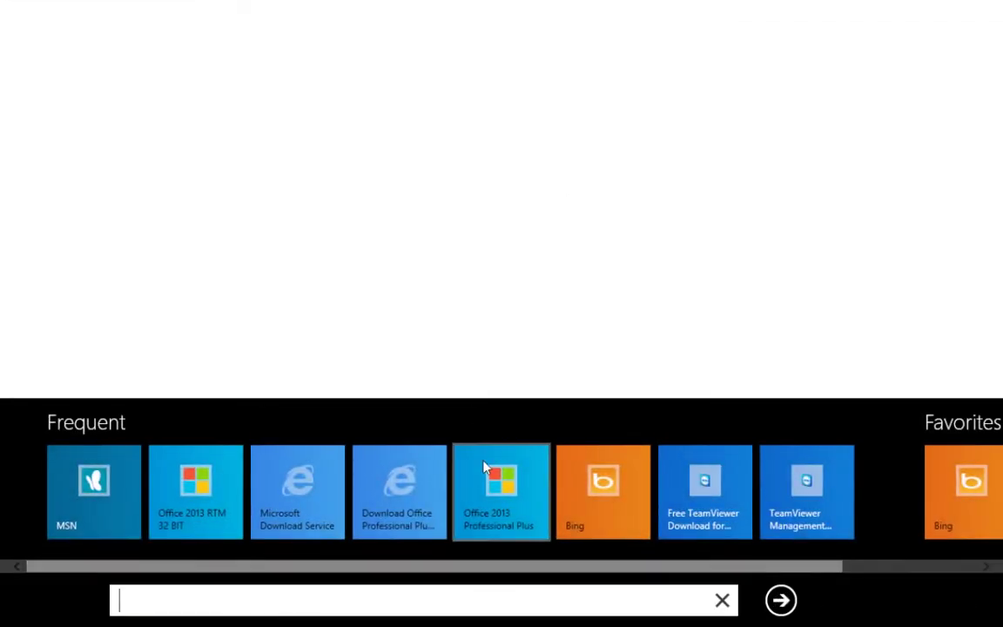
pyautogui.write('google.com/')
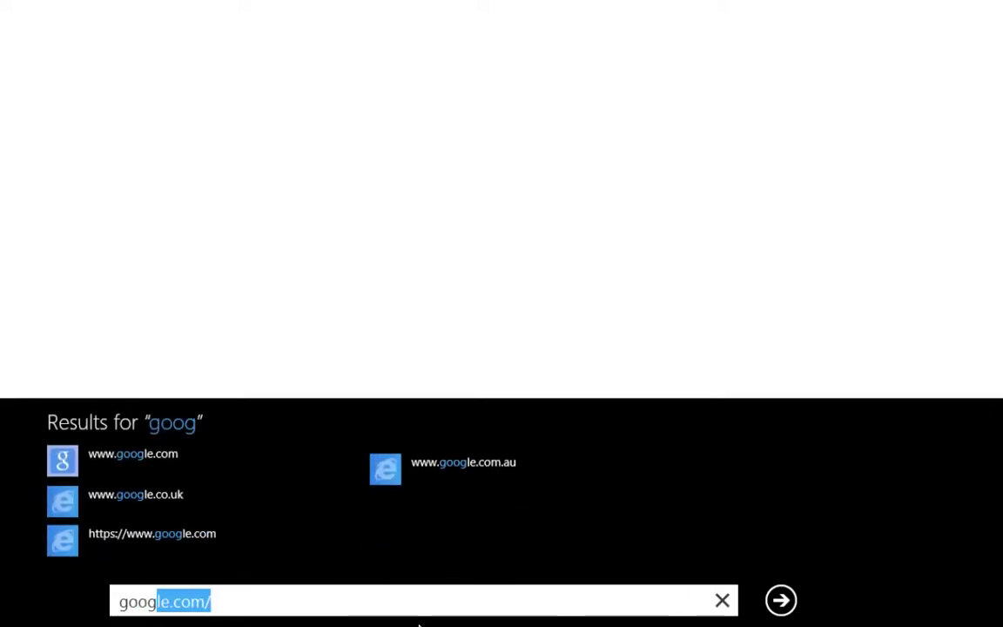
pyautogui.press('Return')
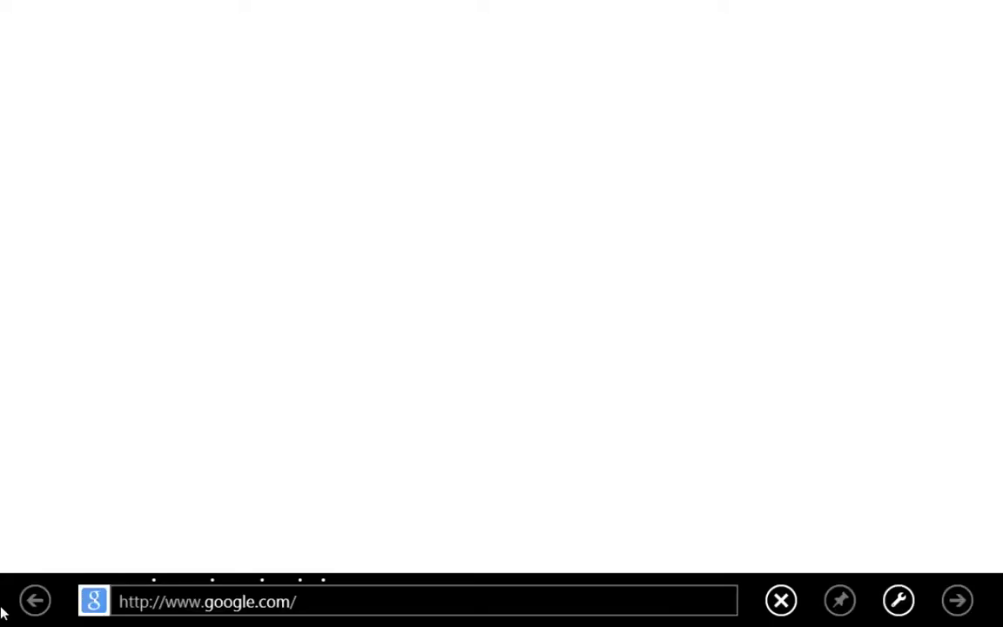
pyautogui.moveTo(3, 623)
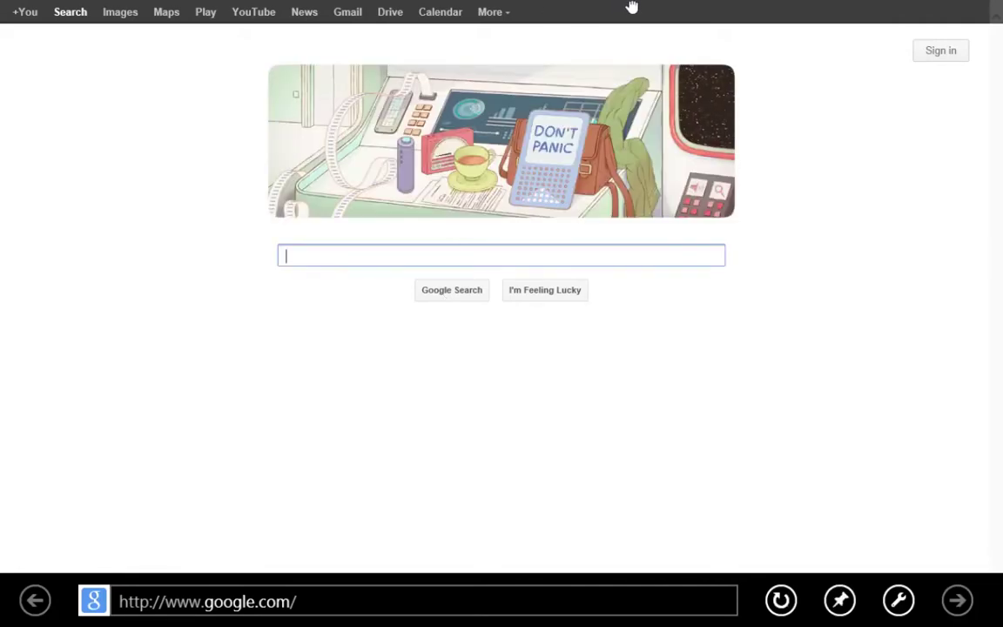
pyautogui.moveTo(631, 7); pyautogui.dragTo(438, 624)
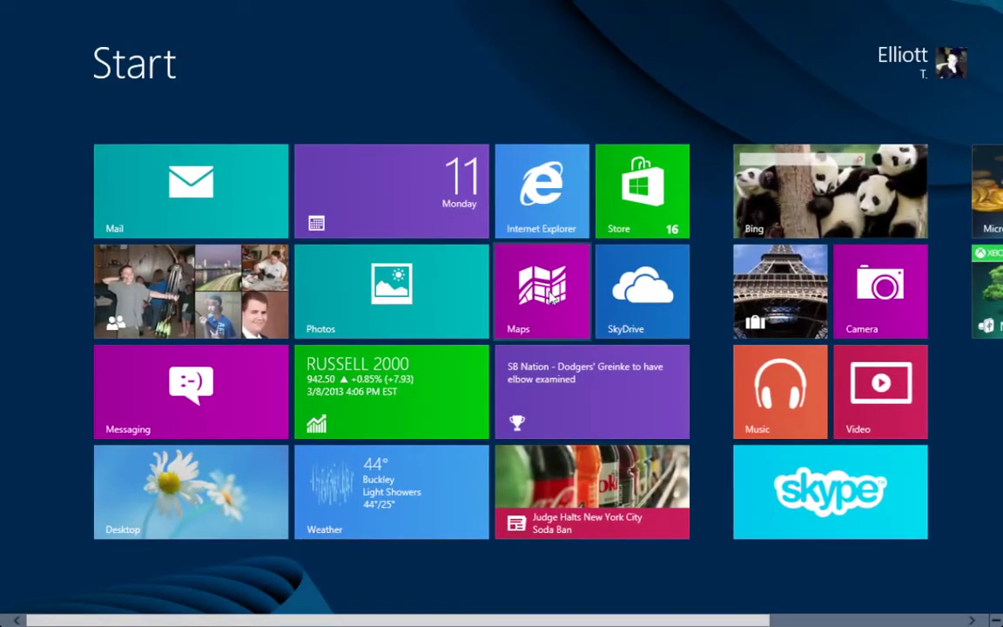
# Look over the Start screen tiles, view the classic desktop, and return to the Start screen.
pyautogui.scroll(-3, 552, 298)
pyautogui.scroll(3, 552, 298)
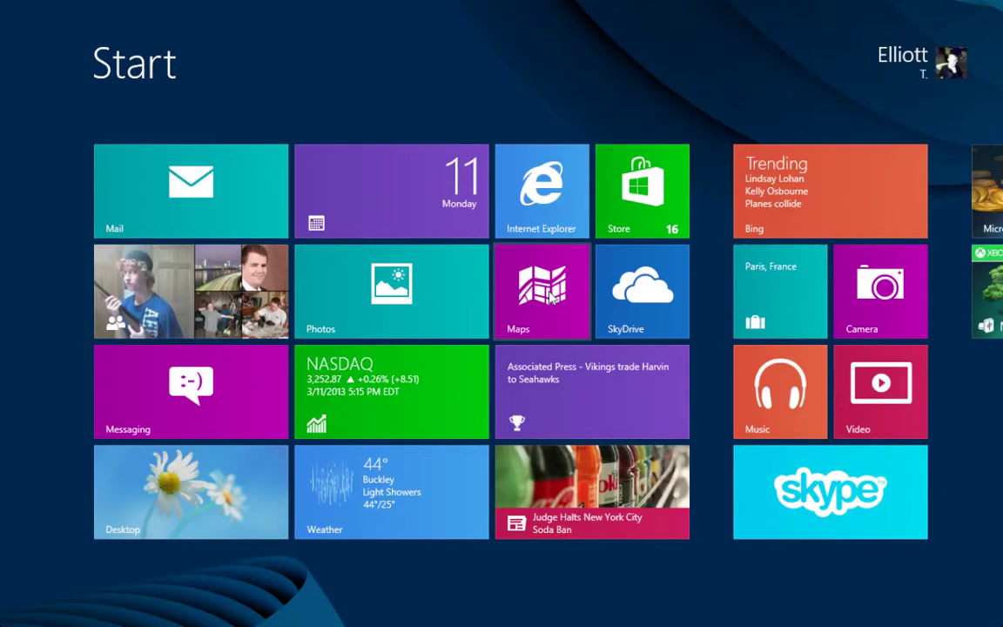
pyautogui.scroll(-3, 550, 297)
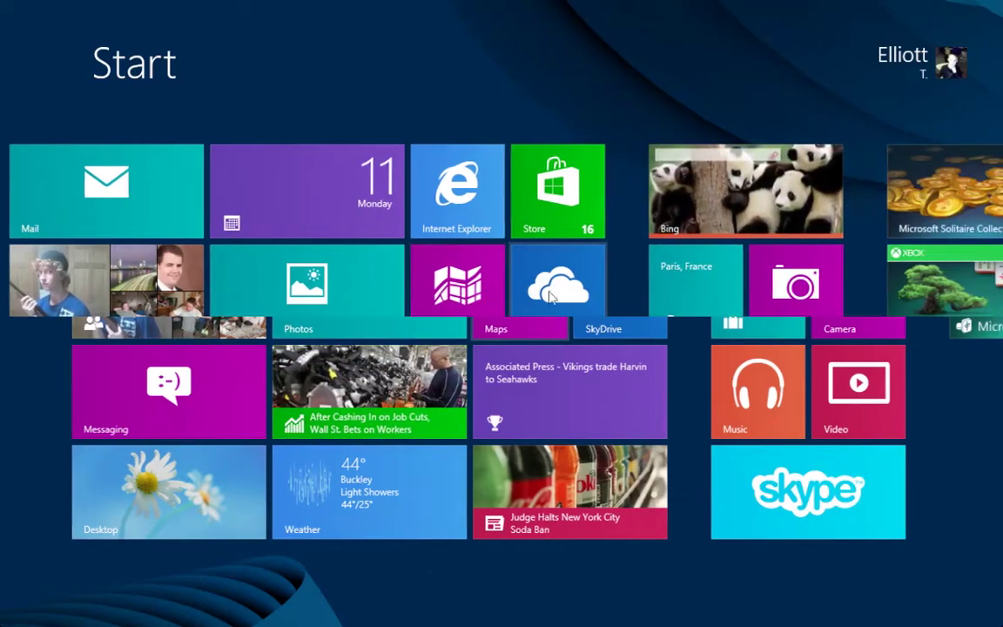
pyautogui.scroll(3, 639, 307)
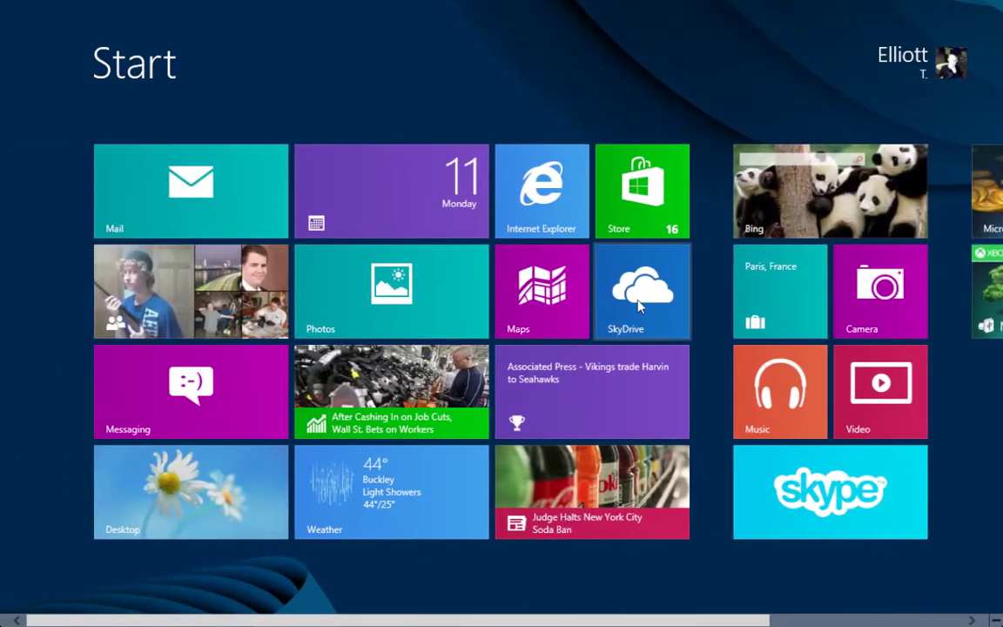
pyautogui.click(246, 475)
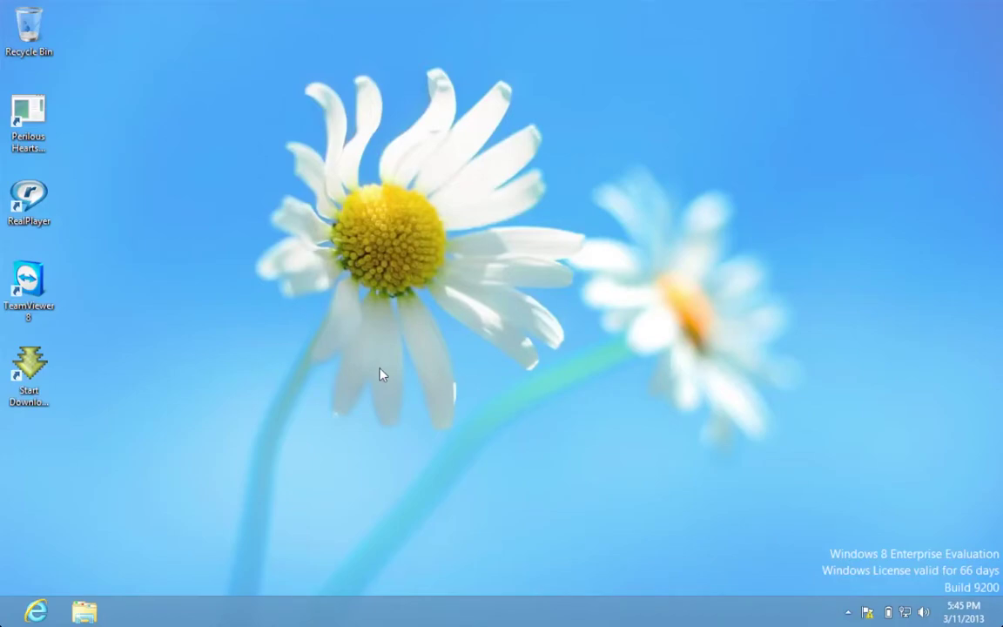
pyautogui.click(4, 622)
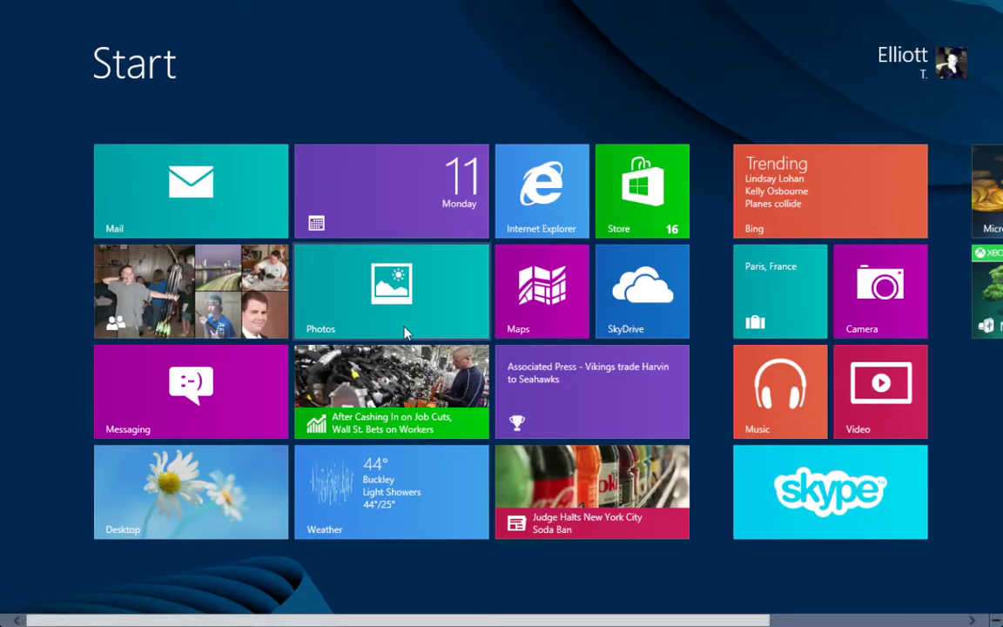
# Open the full PC settings from the Start screen's Settings charm.
pyautogui.moveTo(1002, 1)
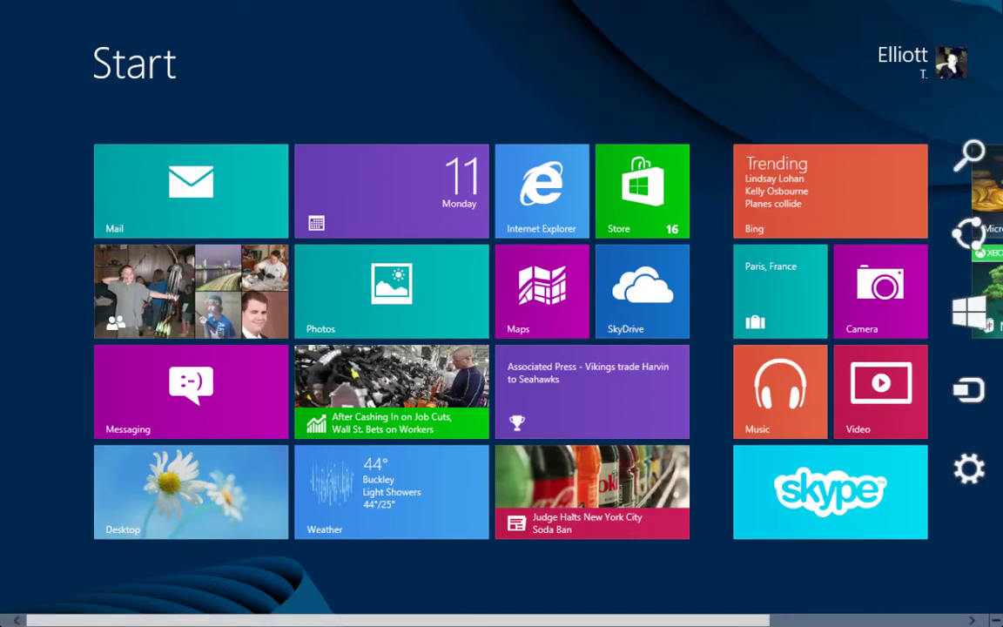
pyautogui.moveTo(976, 505)
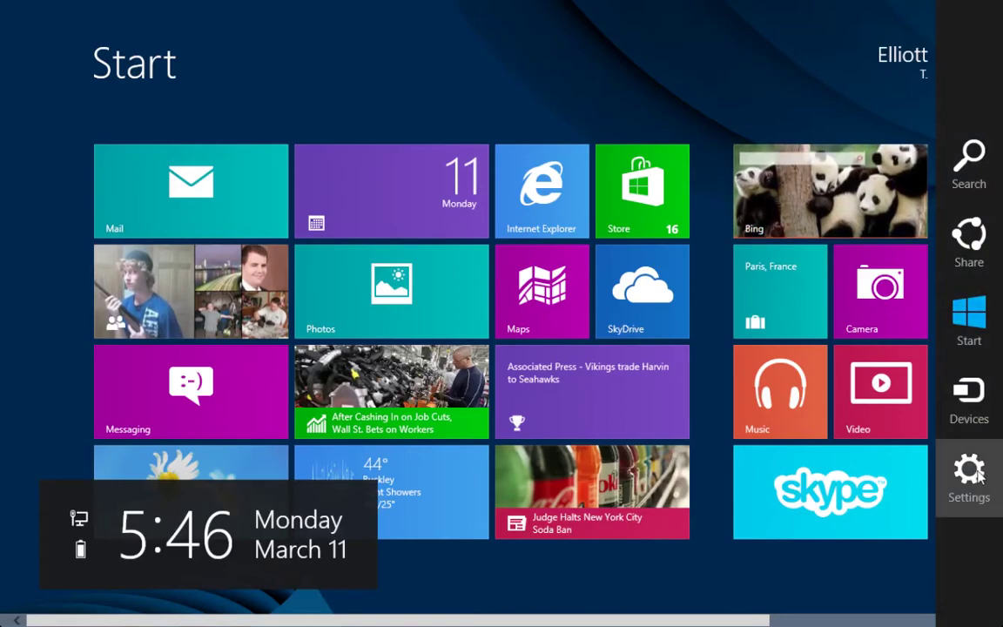
pyautogui.click(975, 473)
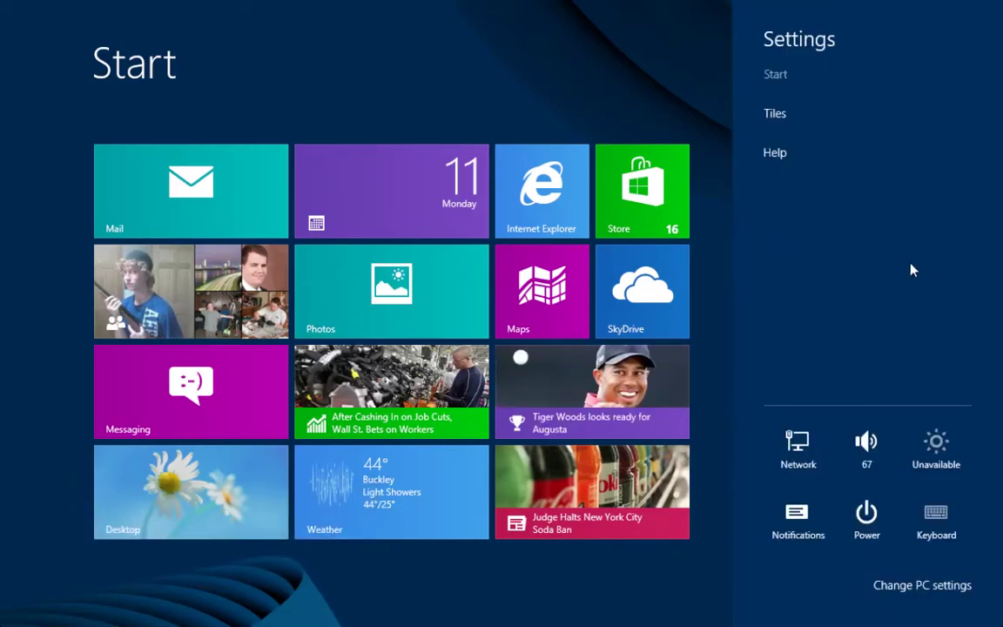
pyautogui.click(935, 587)
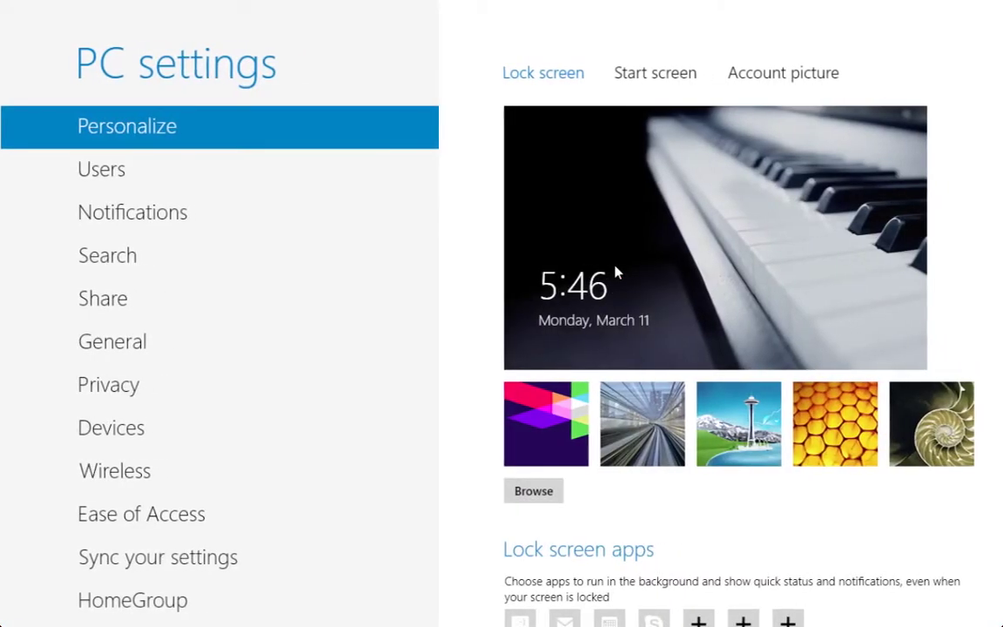
# Try the honeycomb and spiral shell pictures for the lock screen, and switch back to the piano keys picture.
pyautogui.click(835, 423)
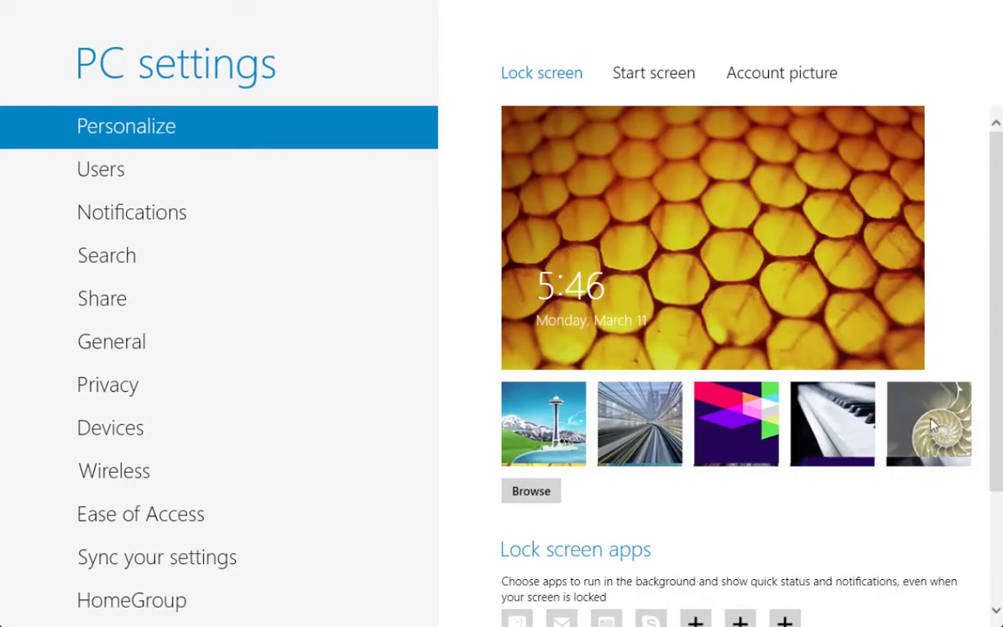
pyautogui.click(933, 424)
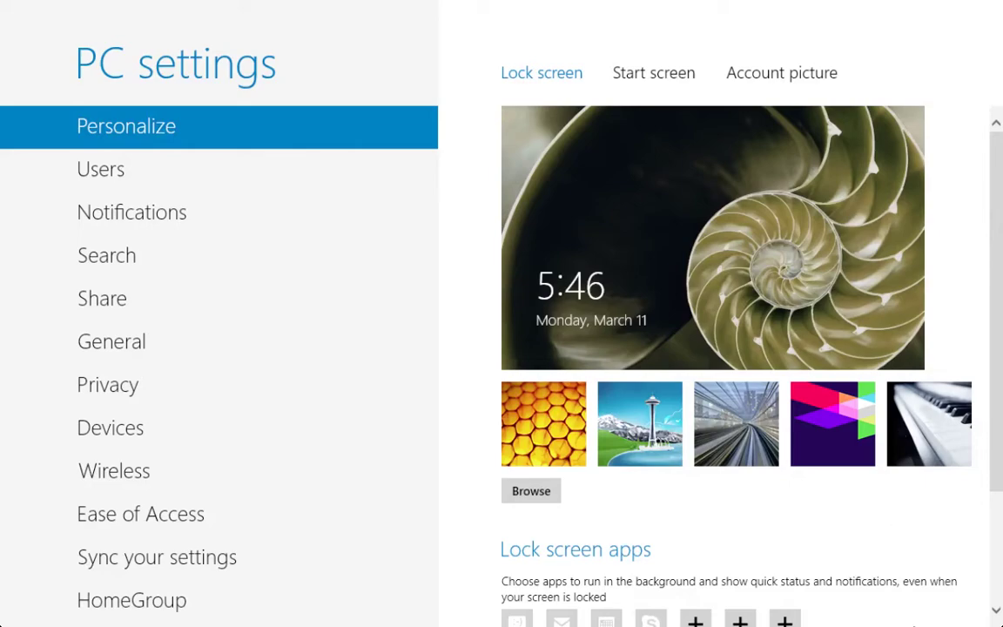
pyautogui.click(936, 451)
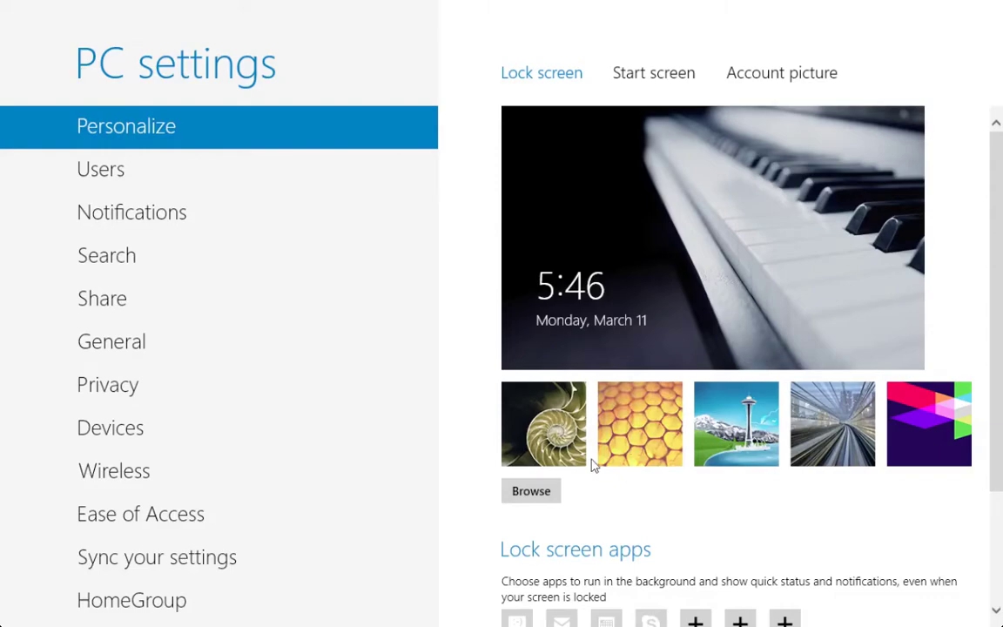
pyautogui.scroll(-2, 559, 468)
pyautogui.scroll(2, 560, 468)
pyautogui.scroll(-2, 560, 468)
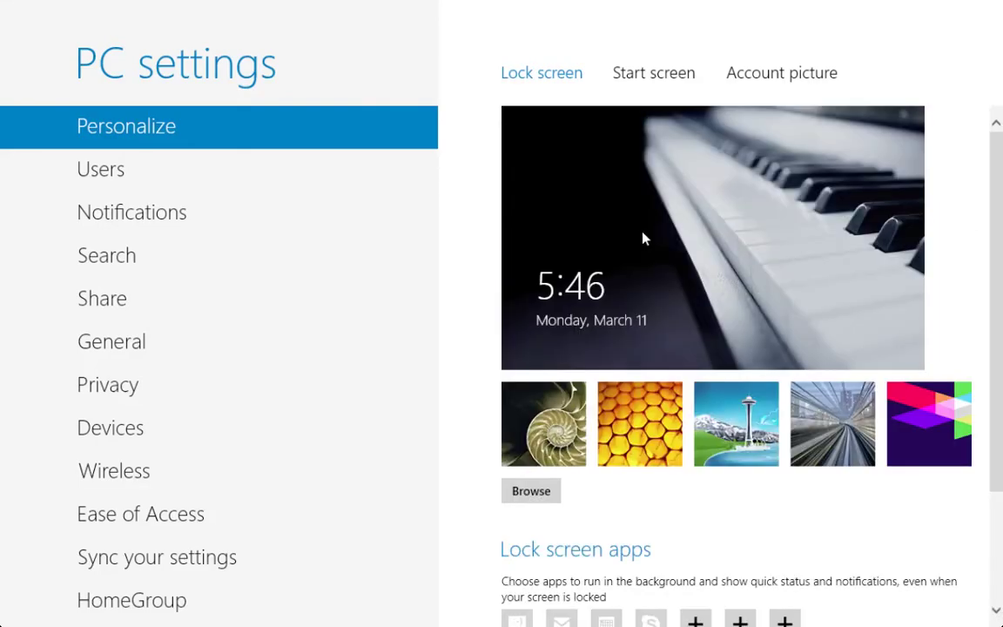
# Set the Start screen background to the design with green and blue swirling plants.
pyautogui.click(650, 77)
pyautogui.click(669, 76)
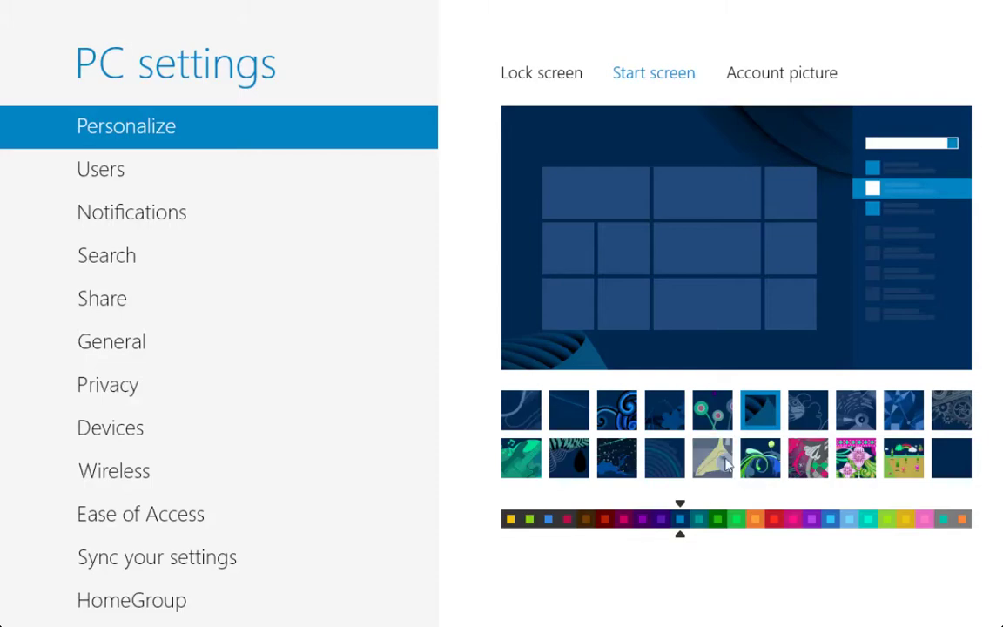
pyautogui.click(768, 464)
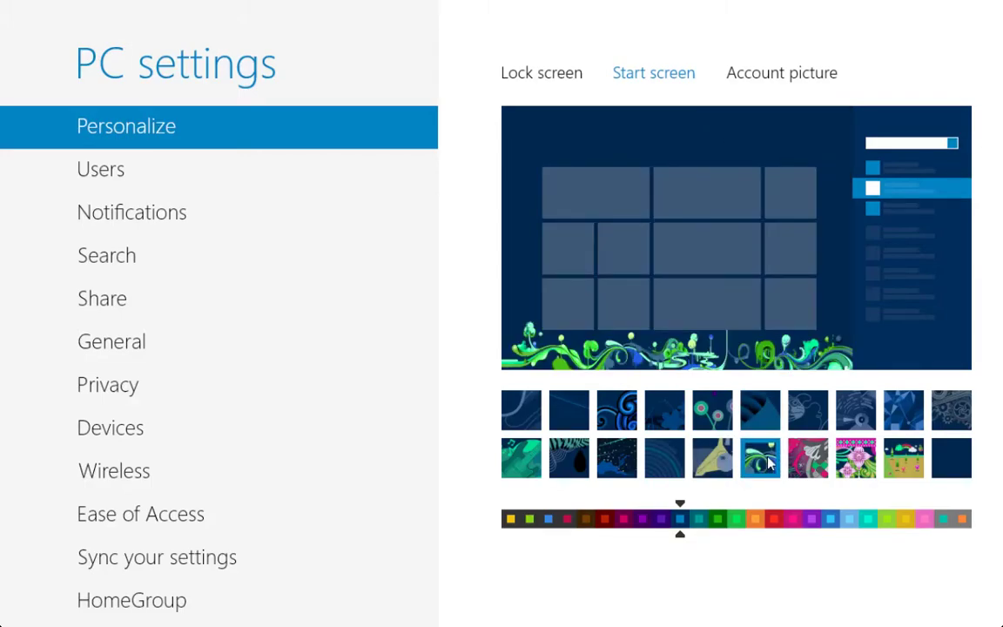
# Try the fish design for the Start screen background, and settle on the dark blue design with the ribbed fan shape.
pyautogui.click(806, 416)
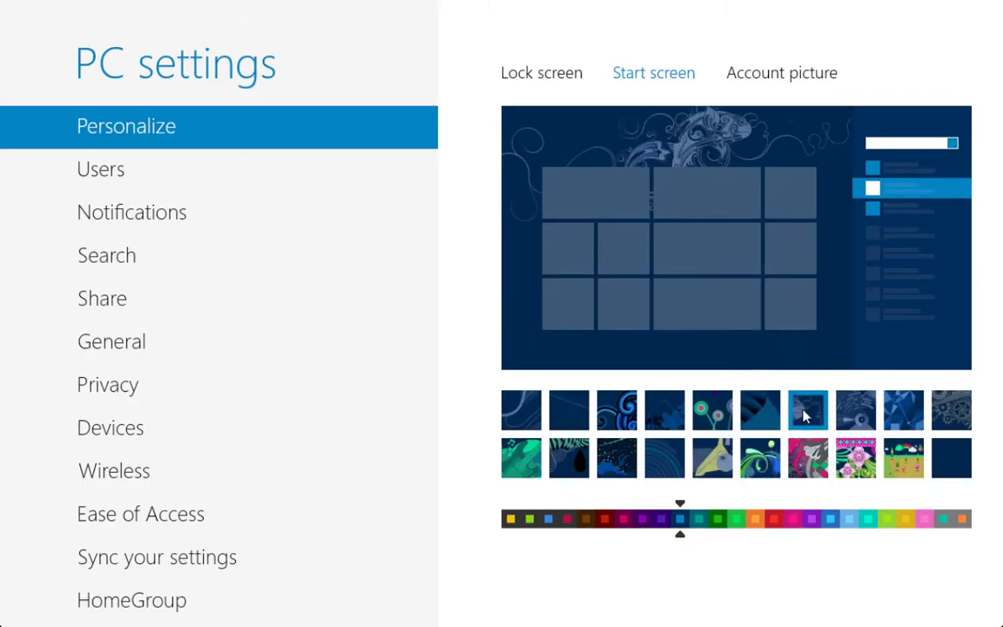
pyautogui.click(714, 412)
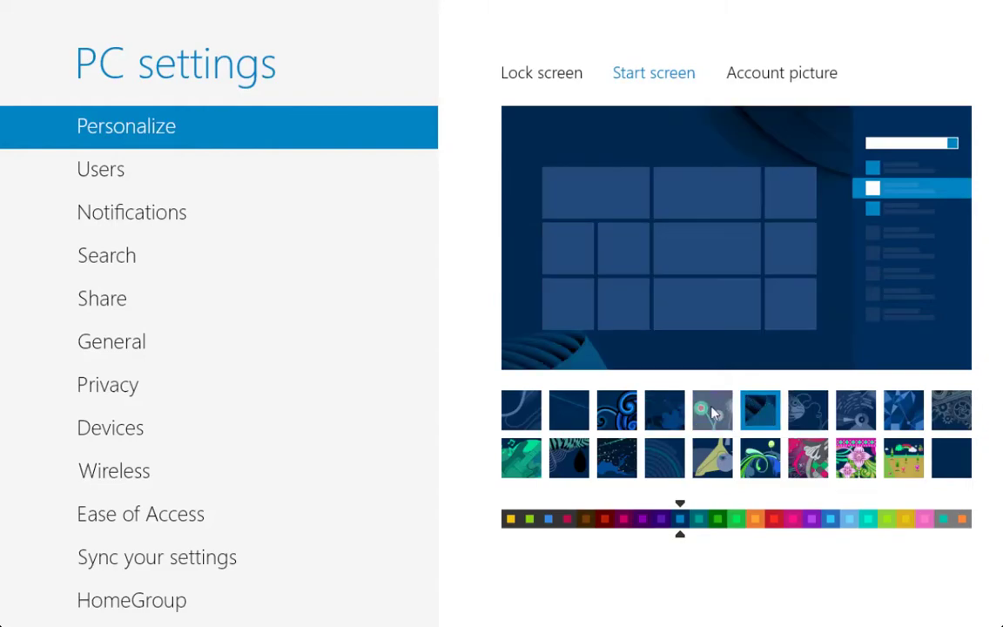
pyautogui.click(761, 409)
# View the account picture options and the account and sign-in settings for Users.
pyautogui.click(757, 77)
pyautogui.click(531, 75)
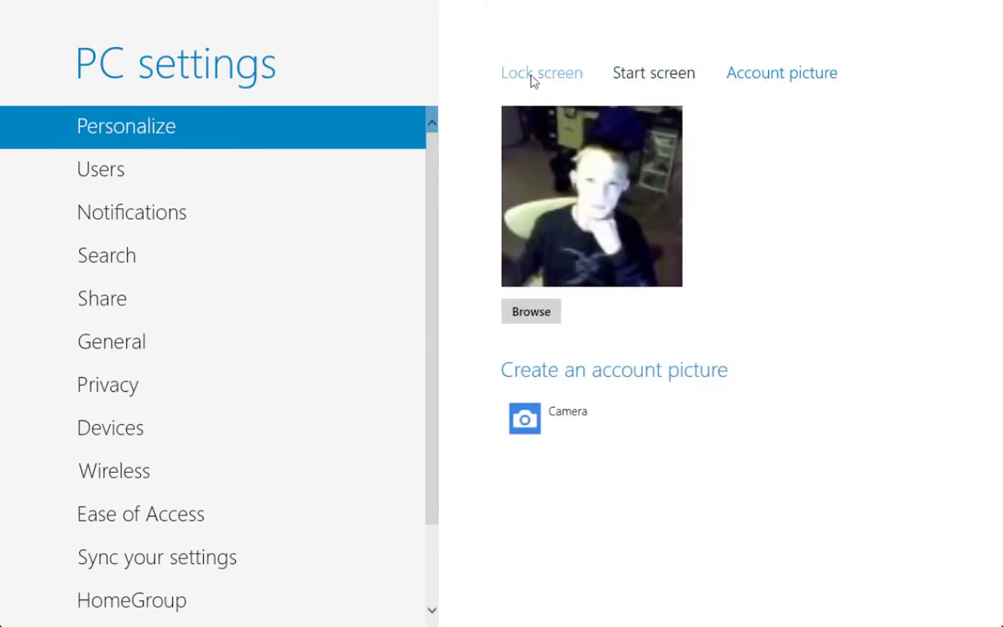
pyautogui.click(113, 172)
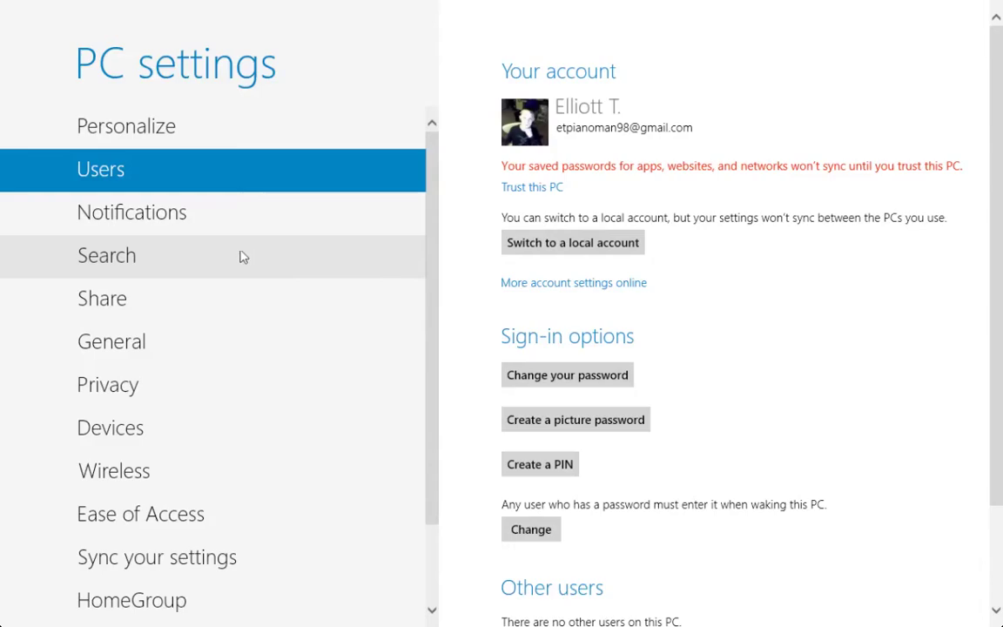
# Look through the Notifications settings, including the whole list of apps that can show notifications.
pyautogui.click(202, 224)
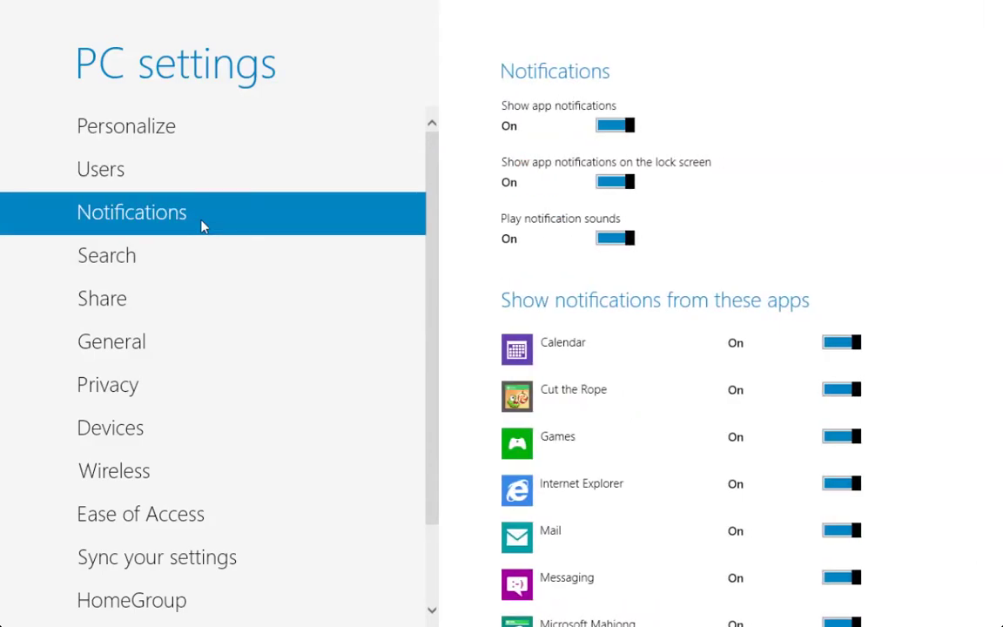
pyautogui.scroll(-4, 802, 277)
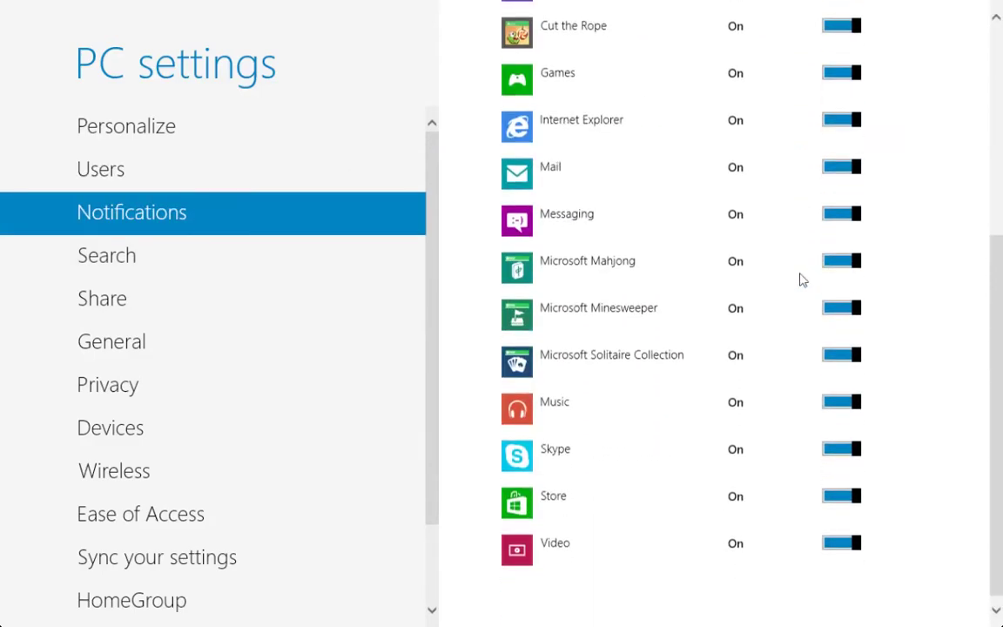
pyautogui.scroll(4, 802, 280)
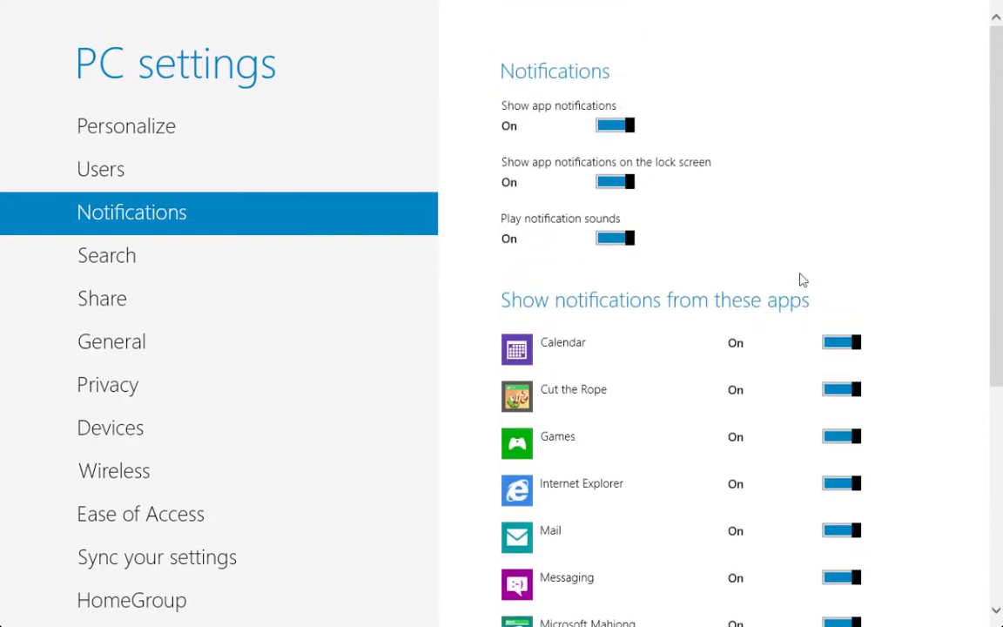
# Look through the Search settings with their app list, and the remaining PC settings categories down to Windows Update.
pyautogui.click(280, 269)
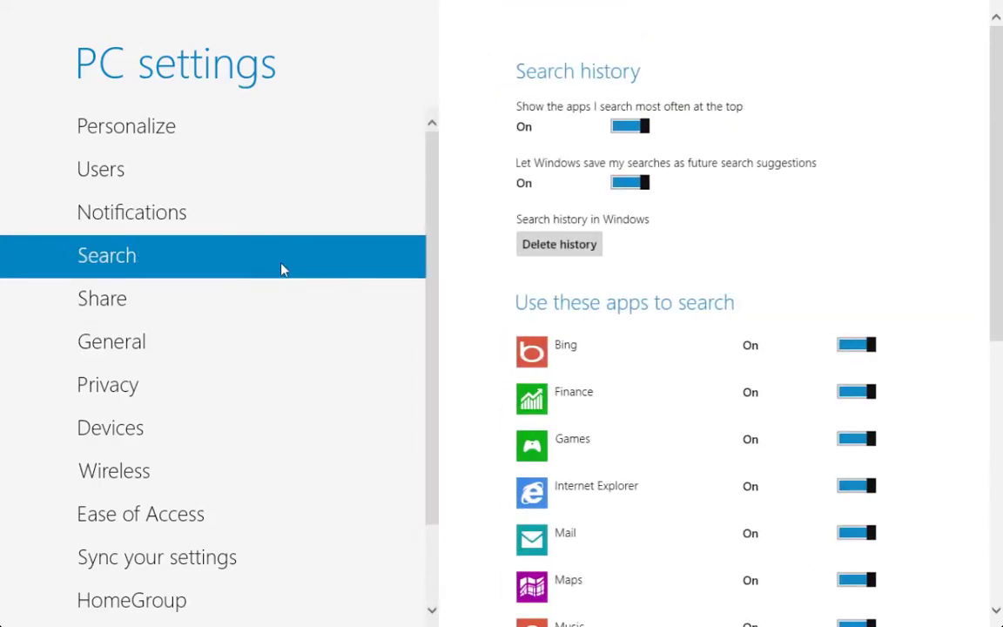
pyautogui.scroll(-5, 712, 301)
pyautogui.scroll(5, 712, 300)
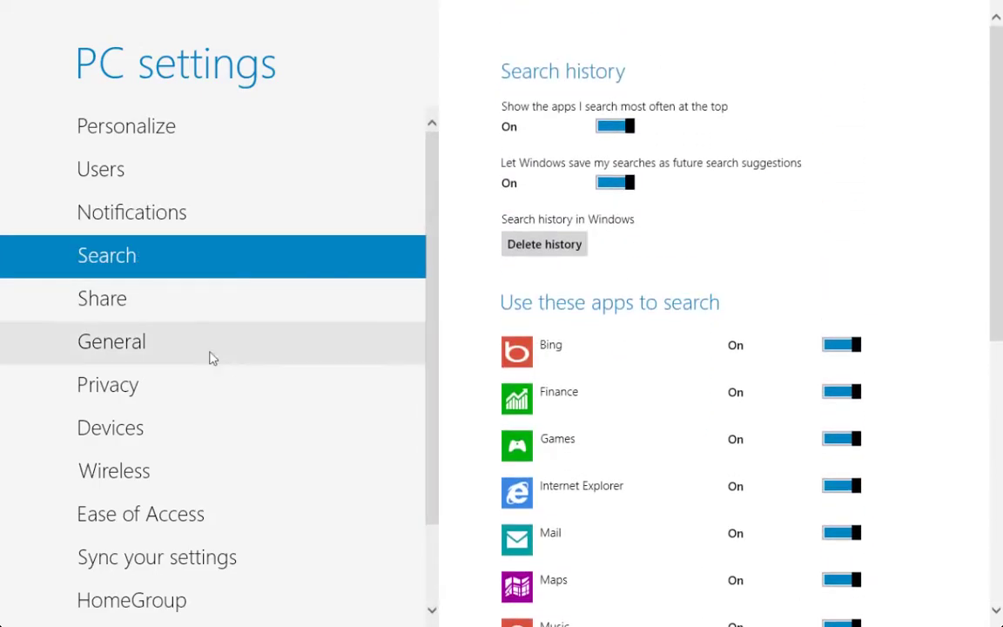
pyautogui.scroll(-2, 206, 299)
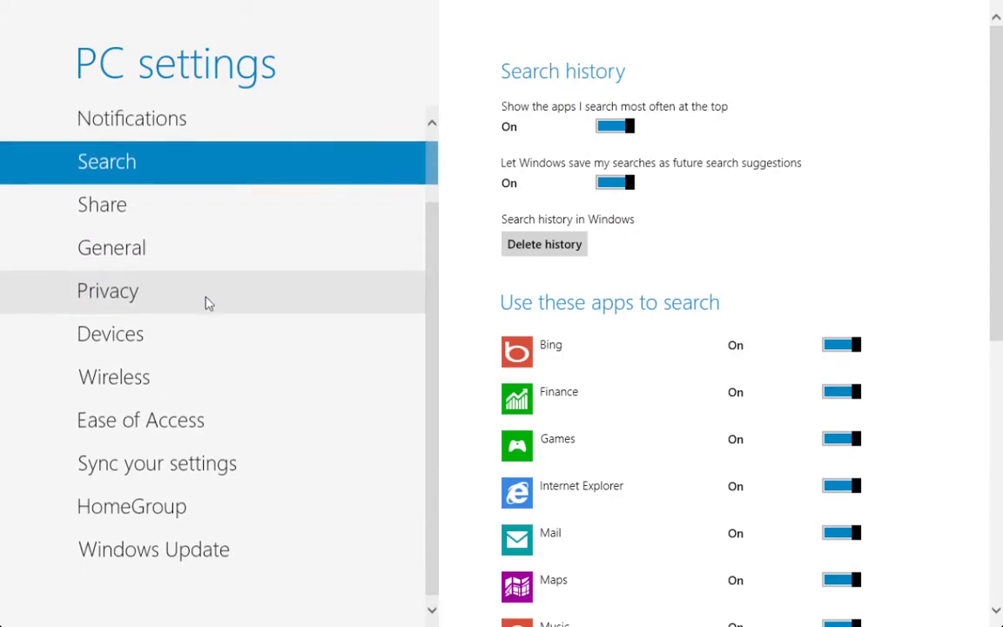
pyautogui.scroll(2, 206, 302)
pyautogui.scroll(-2, 207, 302)
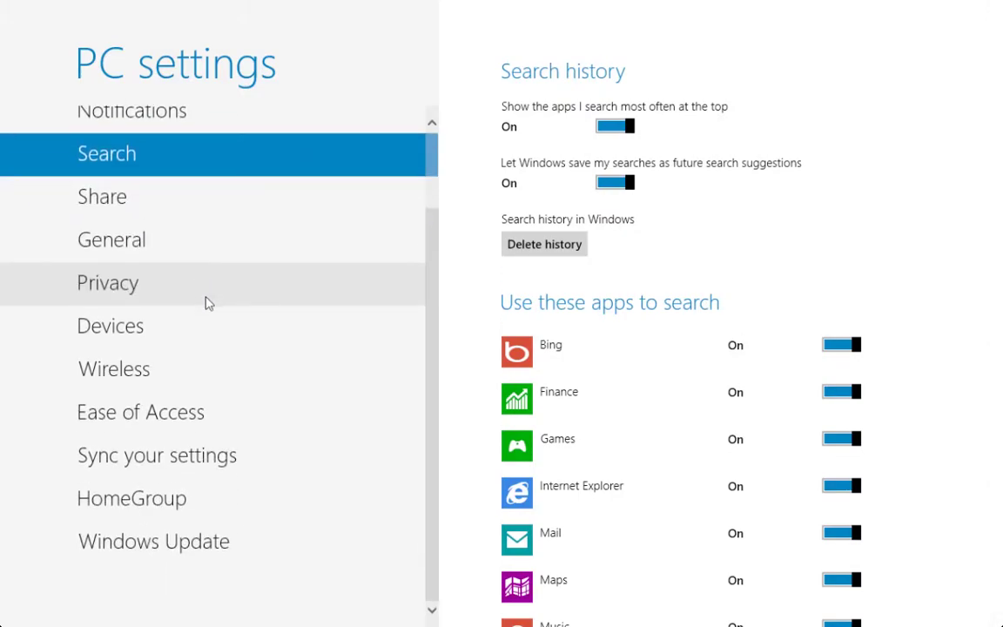
pyautogui.scroll(2, 262, 208)
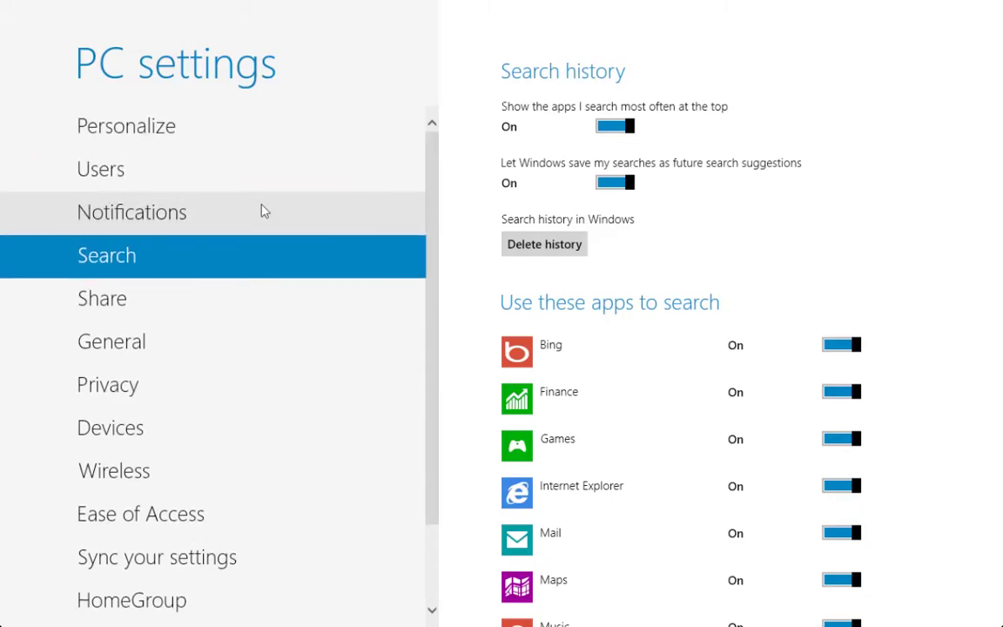
# Return to the Personalize settings and close PC settings.
pyautogui.click(266, 123)
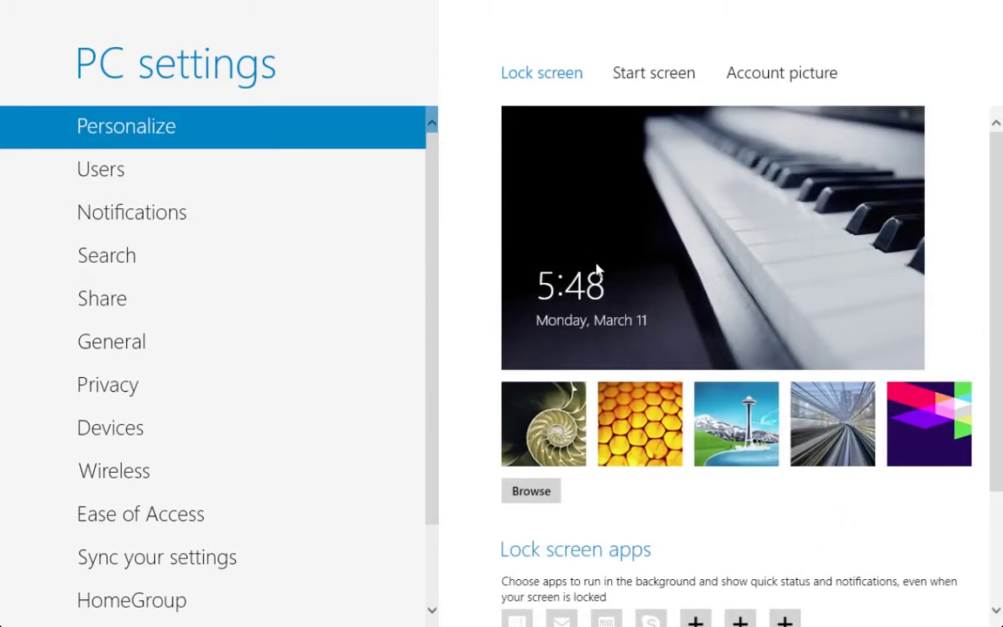
pyautogui.moveTo(529, 10); pyautogui.dragTo(398, 624)
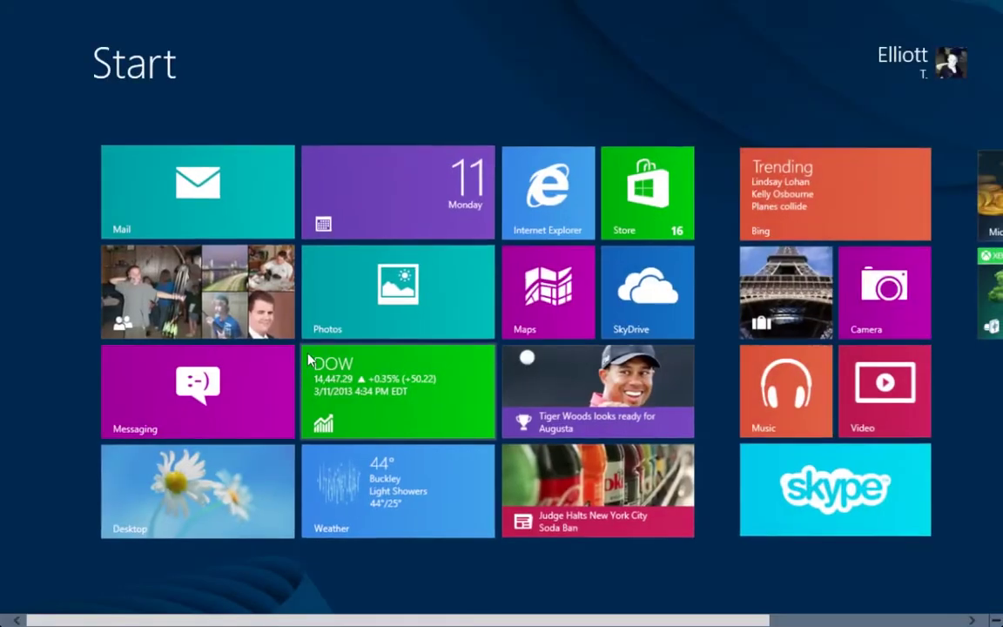
# Go to the desktop and open Control Panel from its Settings charm.
pyautogui.click(217, 537)
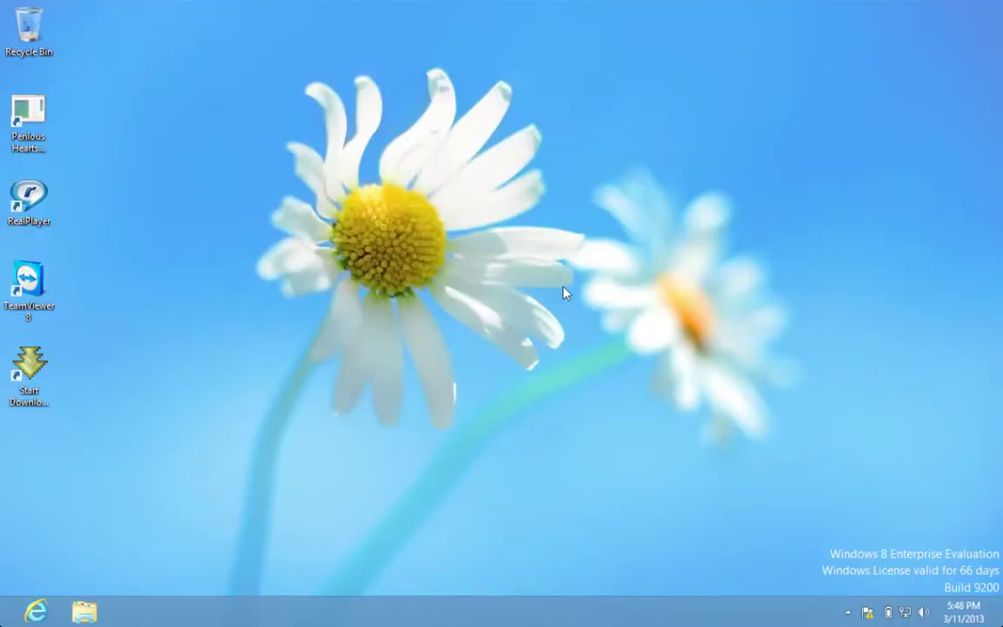
pyautogui.moveTo(1001, 5)
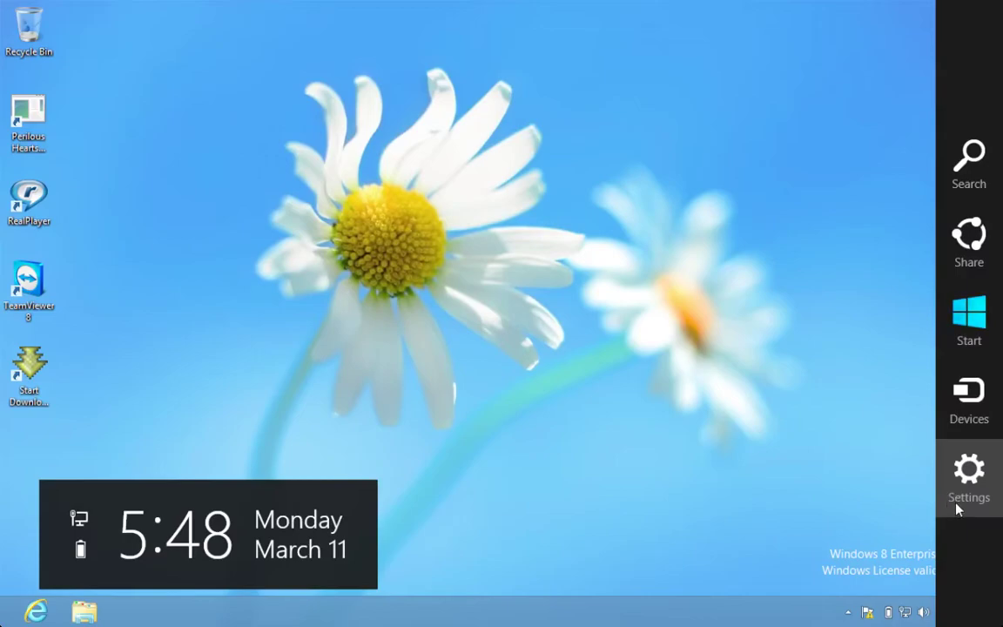
pyautogui.click(960, 504)
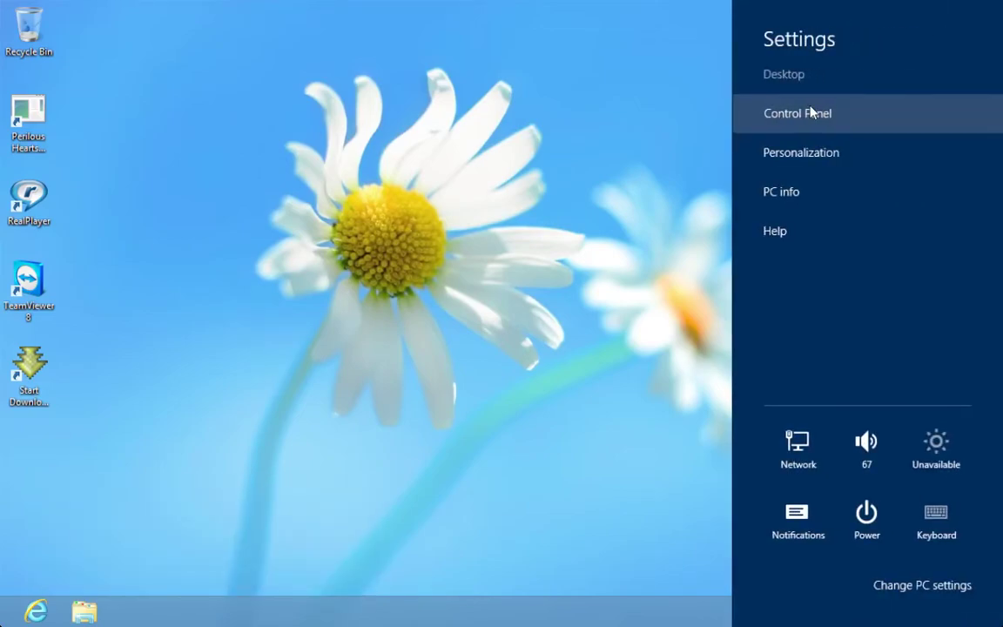
pyautogui.click(818, 113)
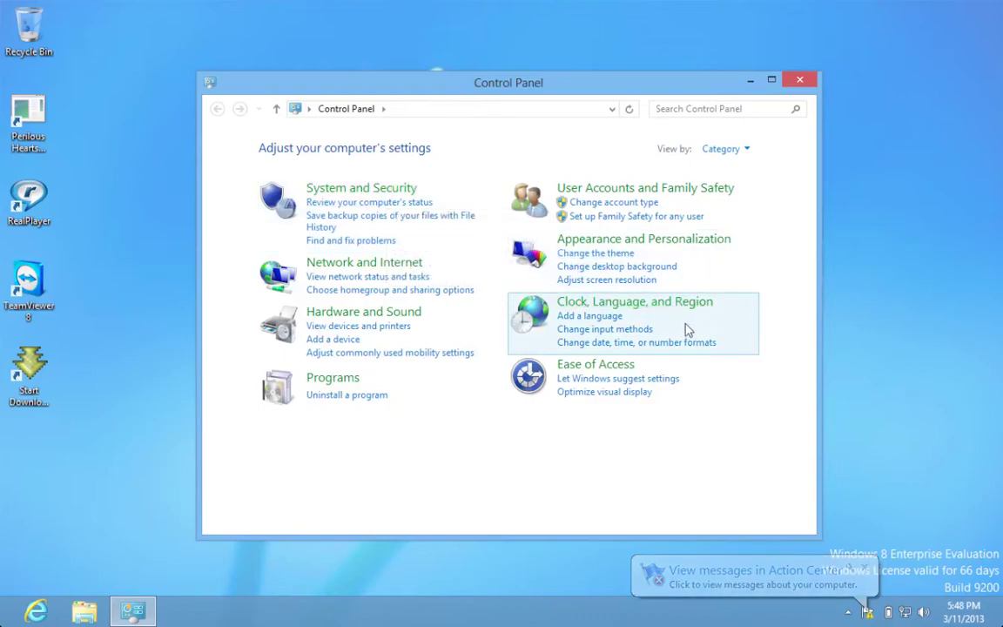
# View the Appearance and Personalization category, go back to the Control Panel home, and close Control Panel.
pyautogui.click(706, 240)
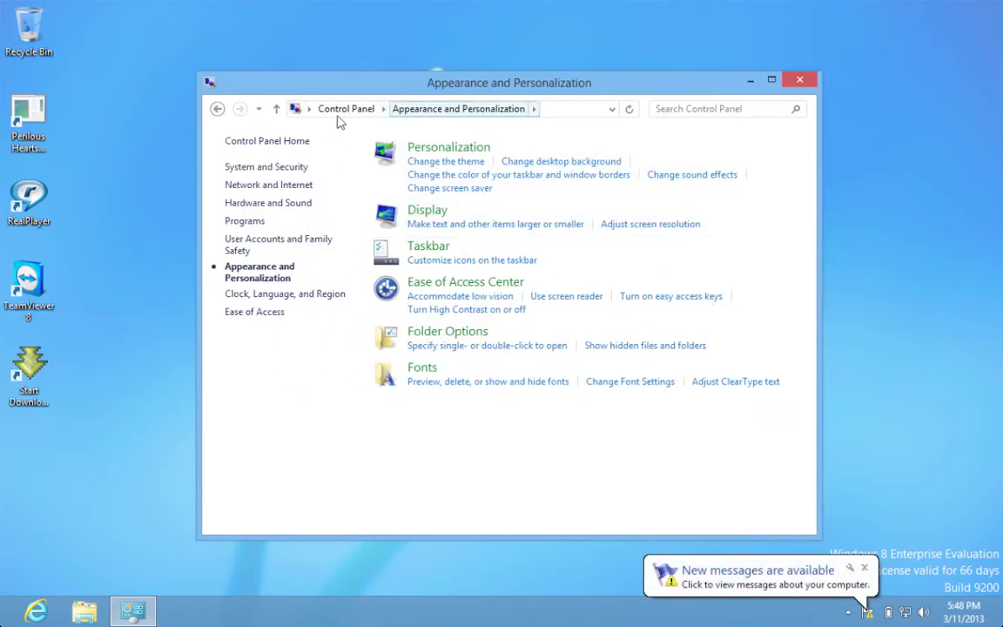
pyautogui.click(218, 109)
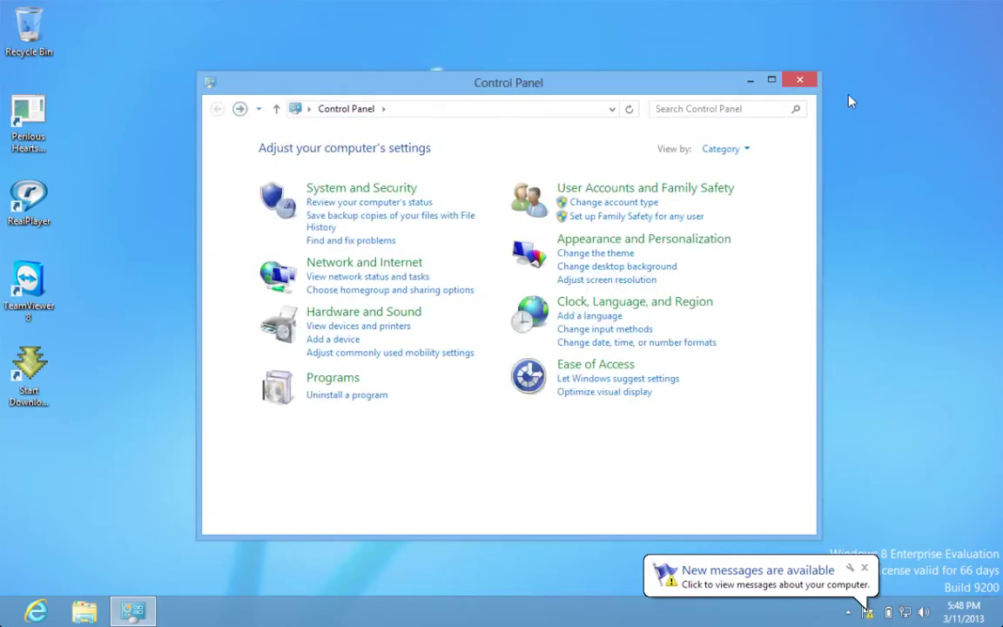
pyautogui.click(797, 81)
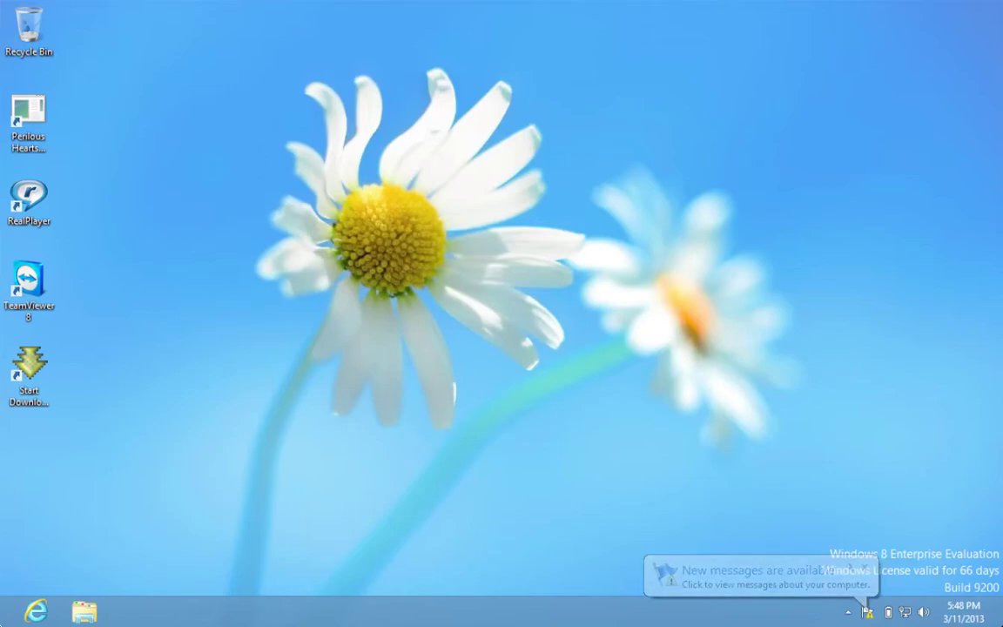
# View the Devices charm on the desktop and dismiss it.
pyautogui.moveTo(2, 624)
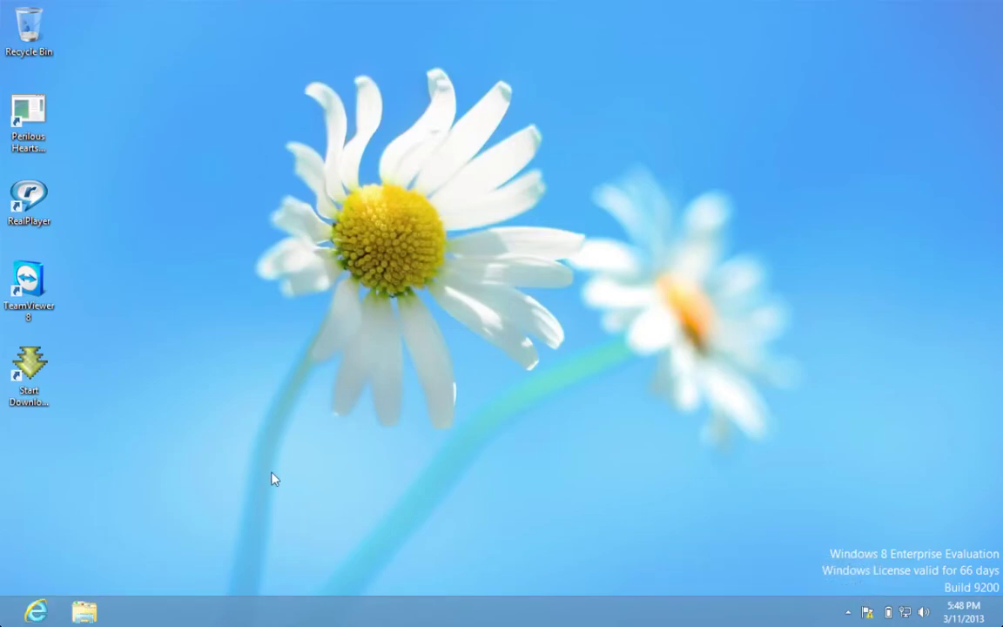
pyautogui.moveTo(1001, 1)
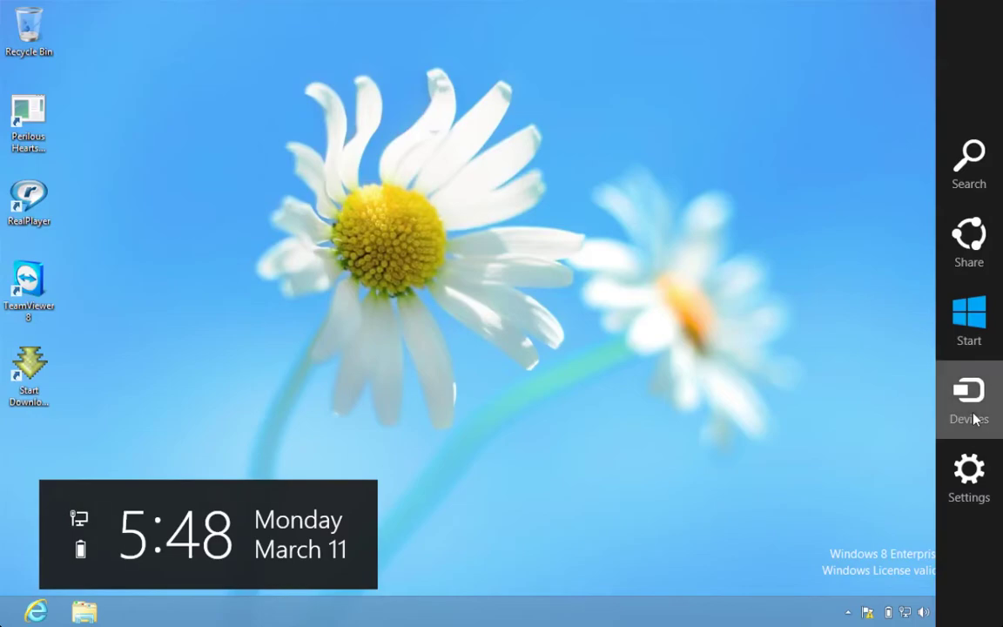
pyautogui.click(973, 412)
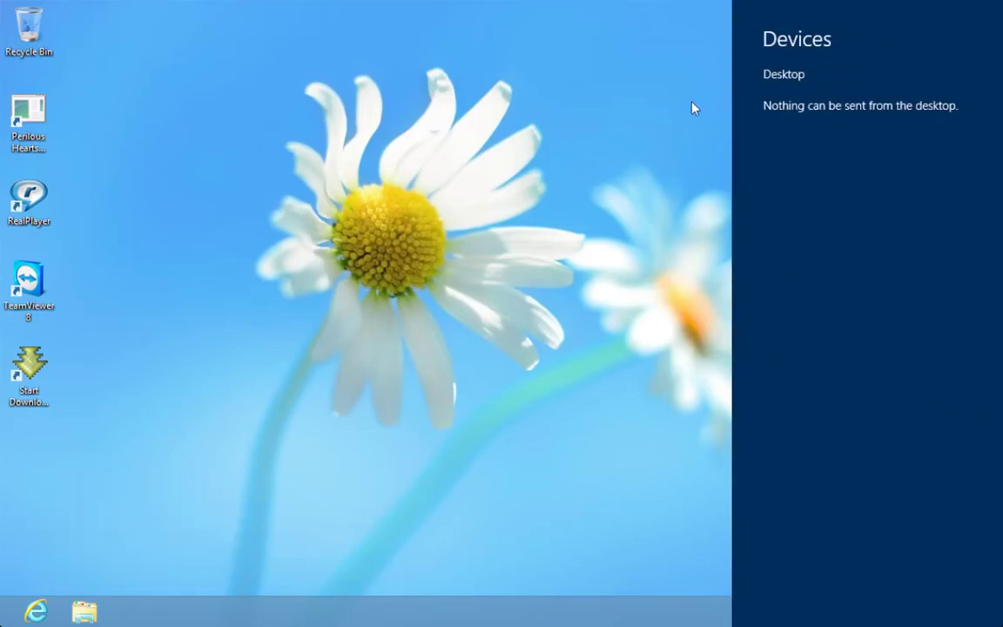
pyautogui.click(694, 108)
# Return to the Start screen, and open and dismiss its Share charm.
pyautogui.click(68, 574)
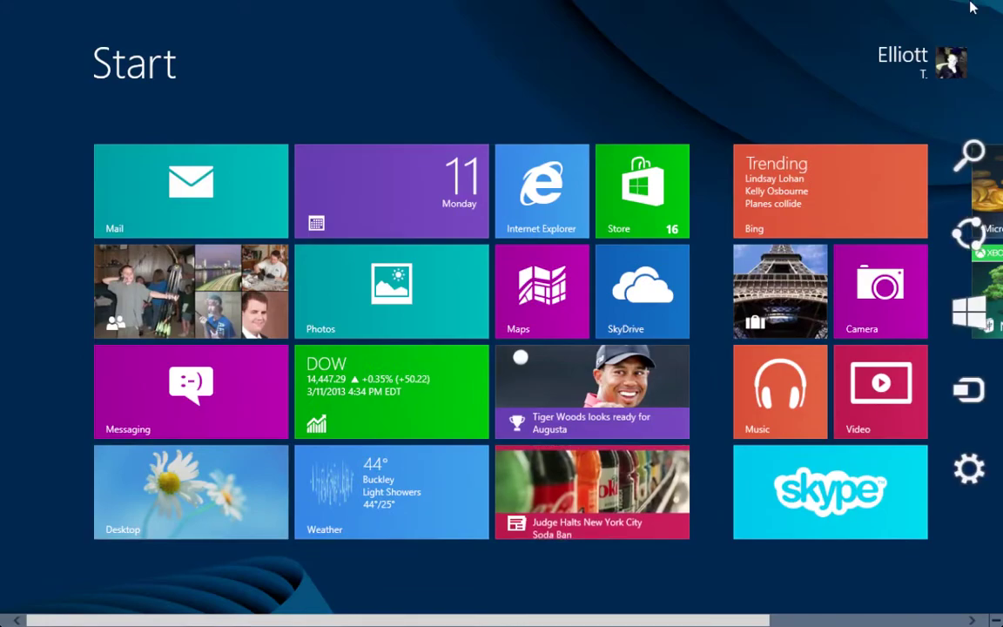
pyautogui.click(974, 244)
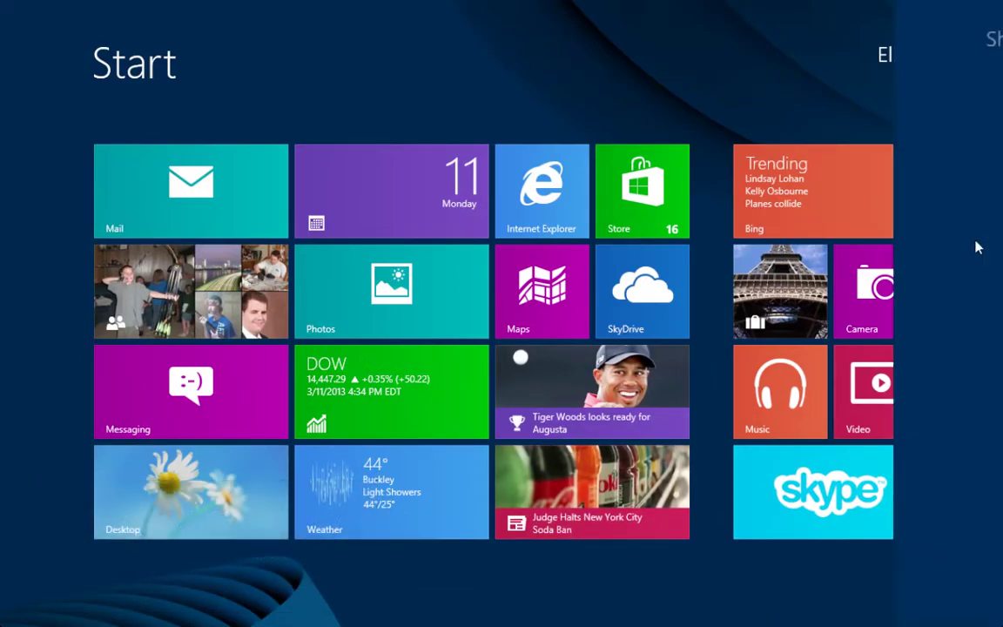
pyautogui.click(664, 59)
# Open the Search charm and browse its search scopes and the list of searchable apps from Skype to Video.
pyautogui.moveTo(1000, 4)
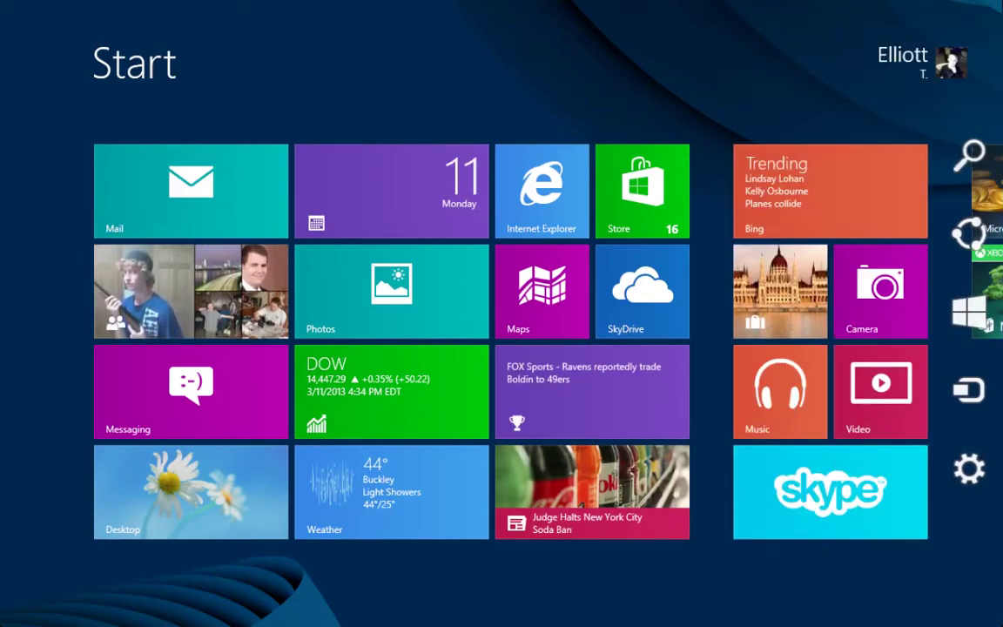
pyautogui.click(986, 179)
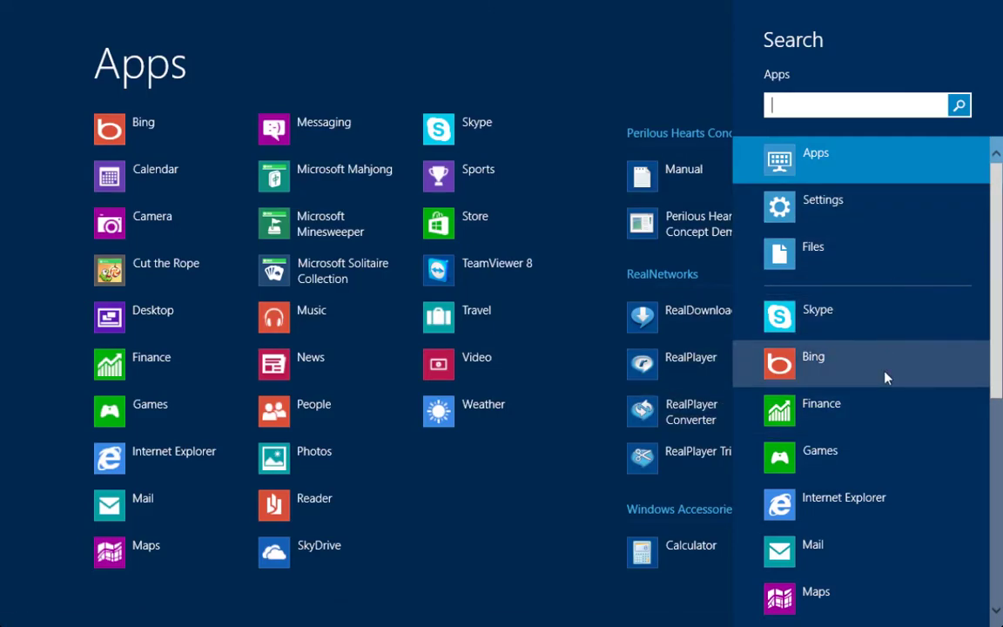
pyautogui.scroll(-3, 885, 375)
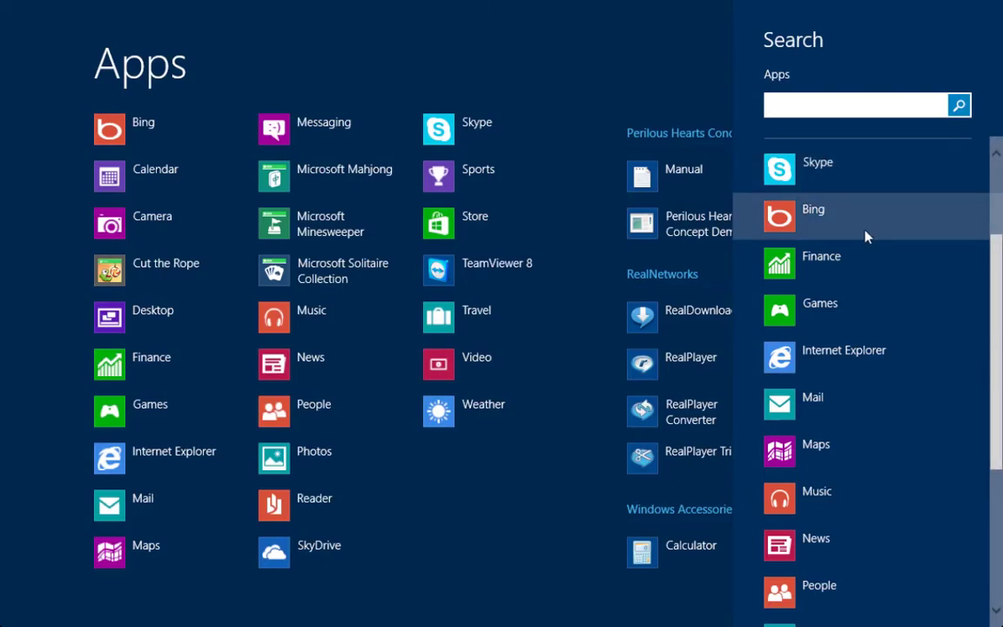
pyautogui.scroll(-1, 863, 224)
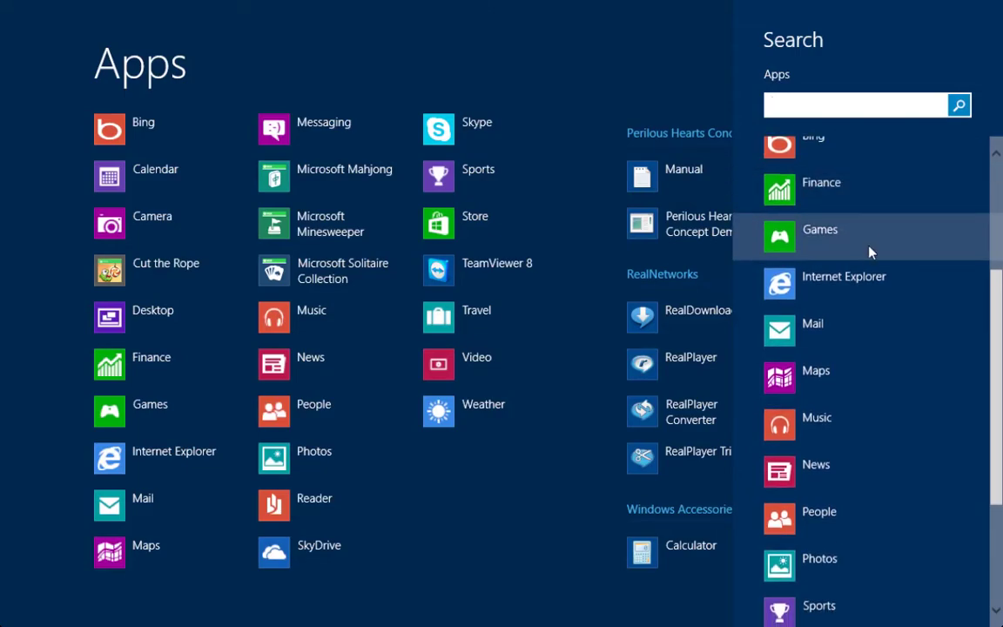
pyautogui.scroll(-3, 873, 304)
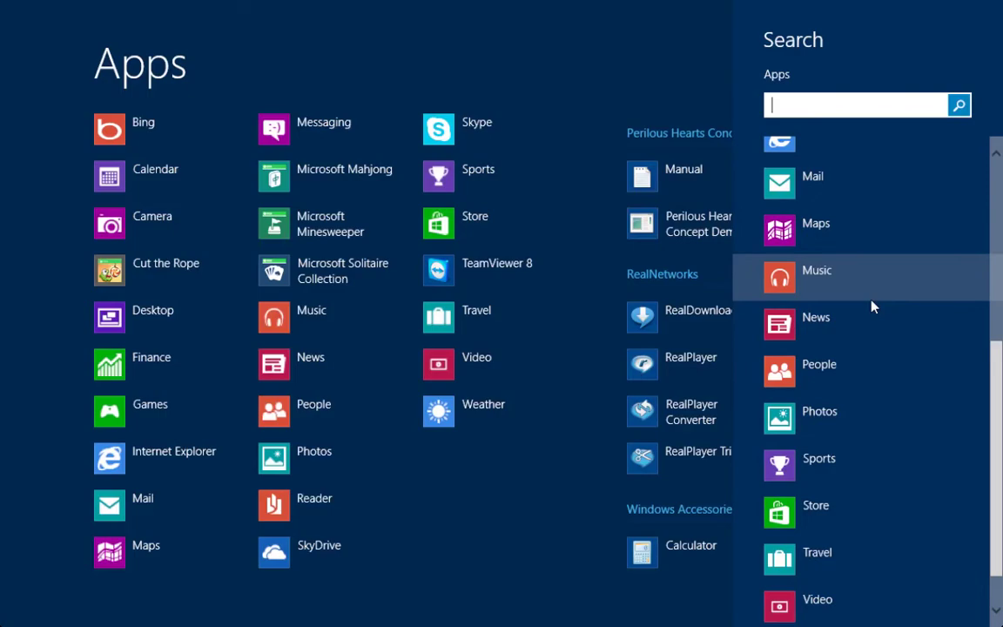
pyautogui.scroll(2, 873, 307)
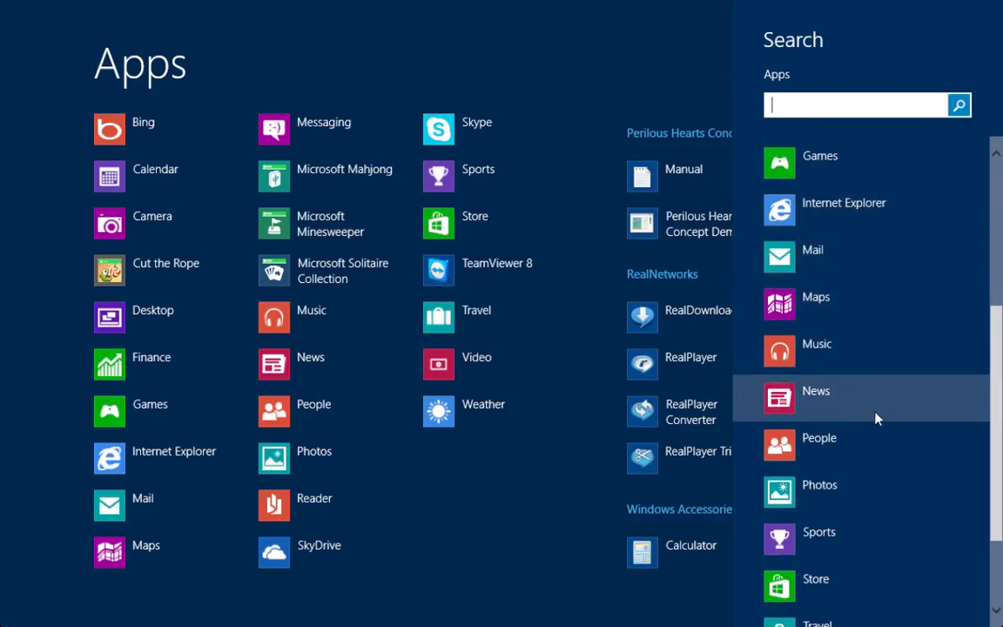
pyautogui.scroll(-3, 876, 419)
pyautogui.scroll(2, 876, 419)
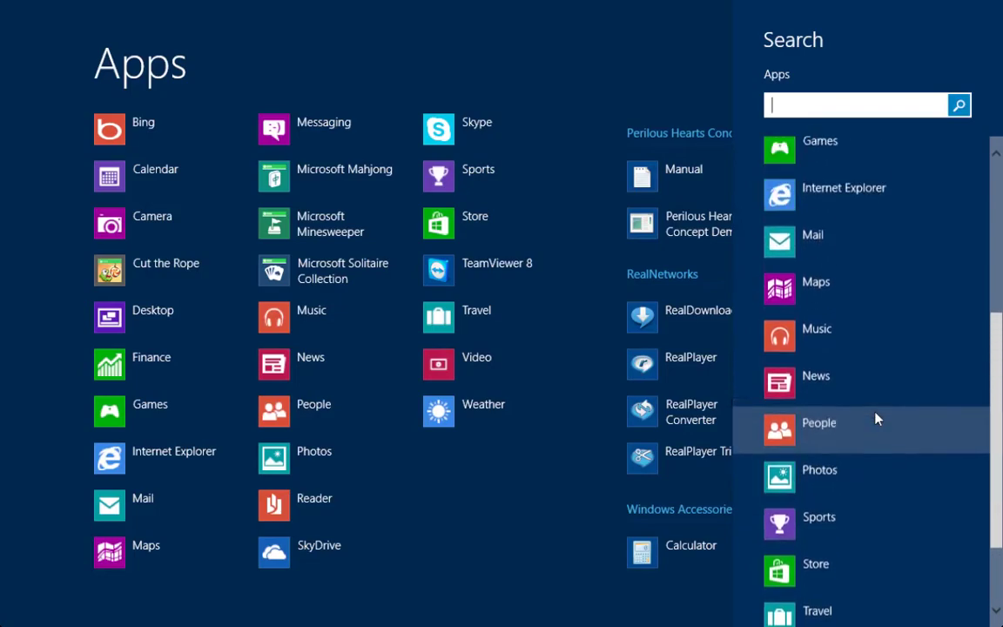
pyautogui.scroll(5, 876, 419)
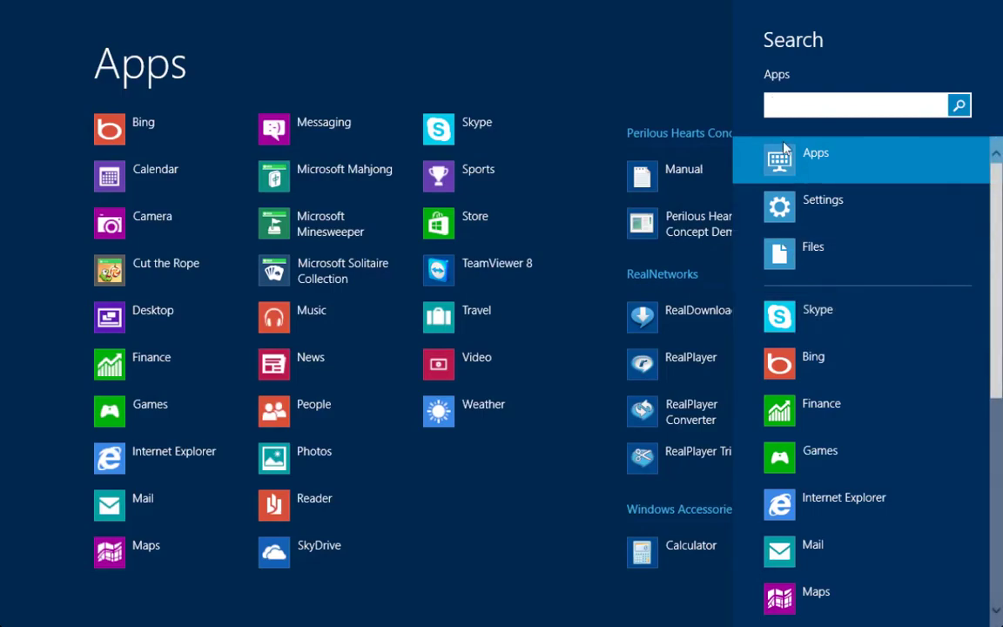
# Leave the app search, return to the Start screen, and open the Mail app.
pyautogui.click(537, 41)
pyautogui.press('super')
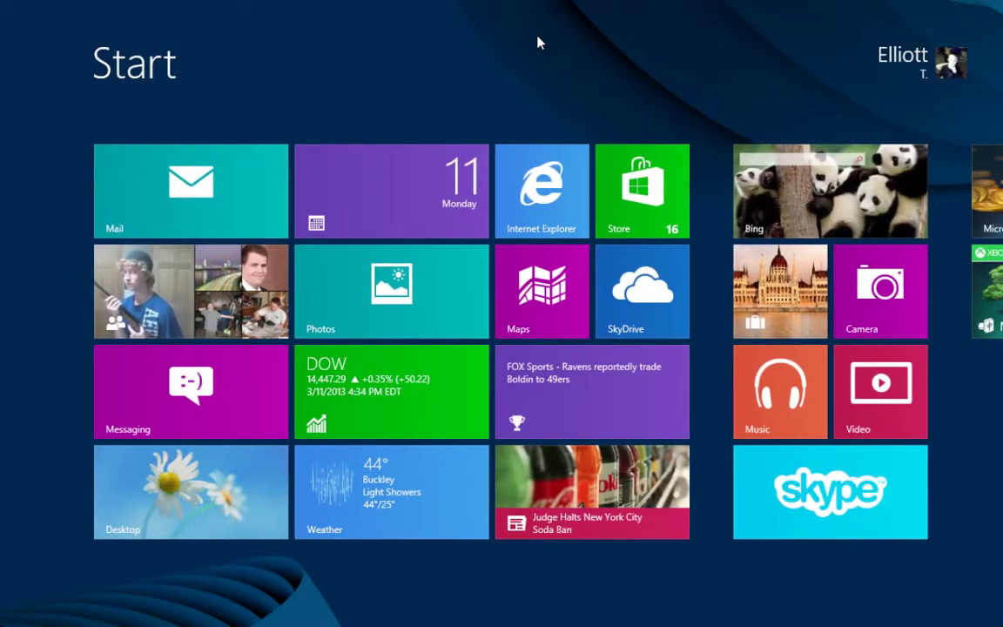
pyautogui.click(212, 197)
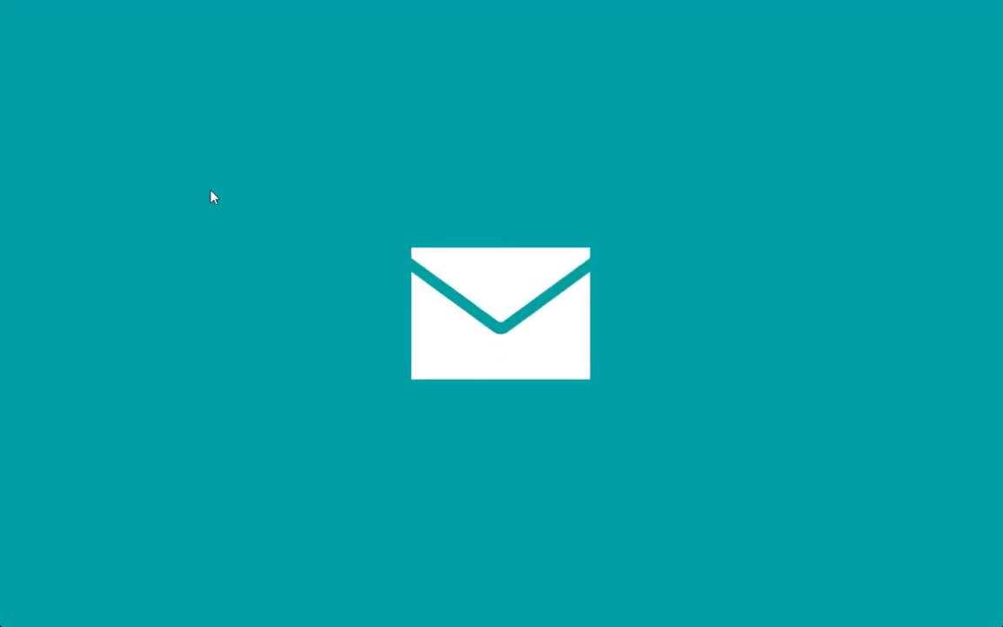